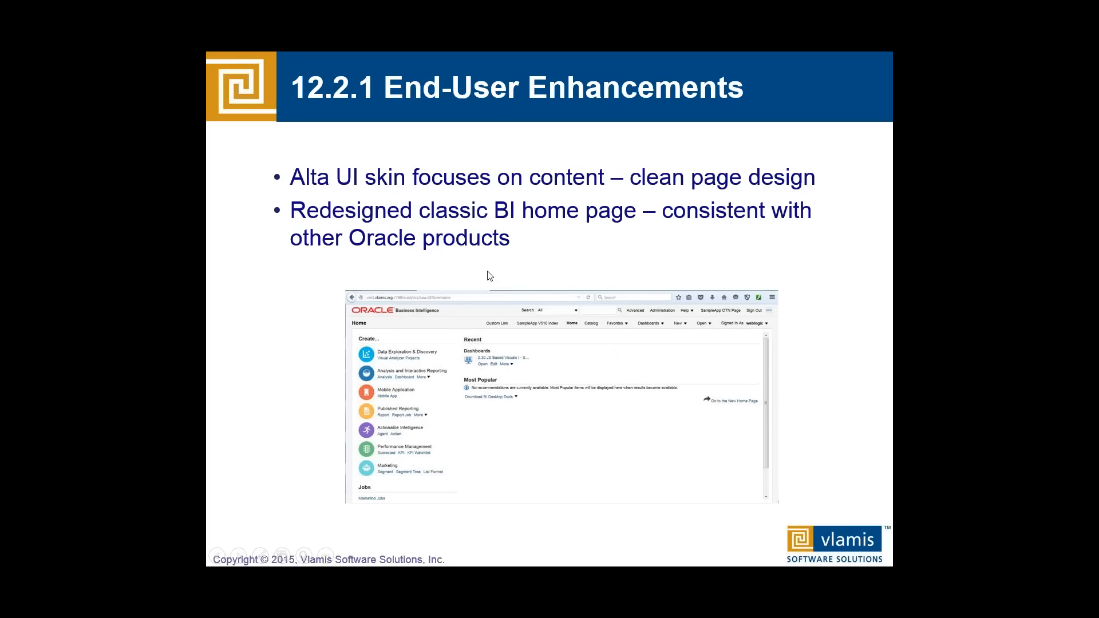
pyautogui.click(488, 271)
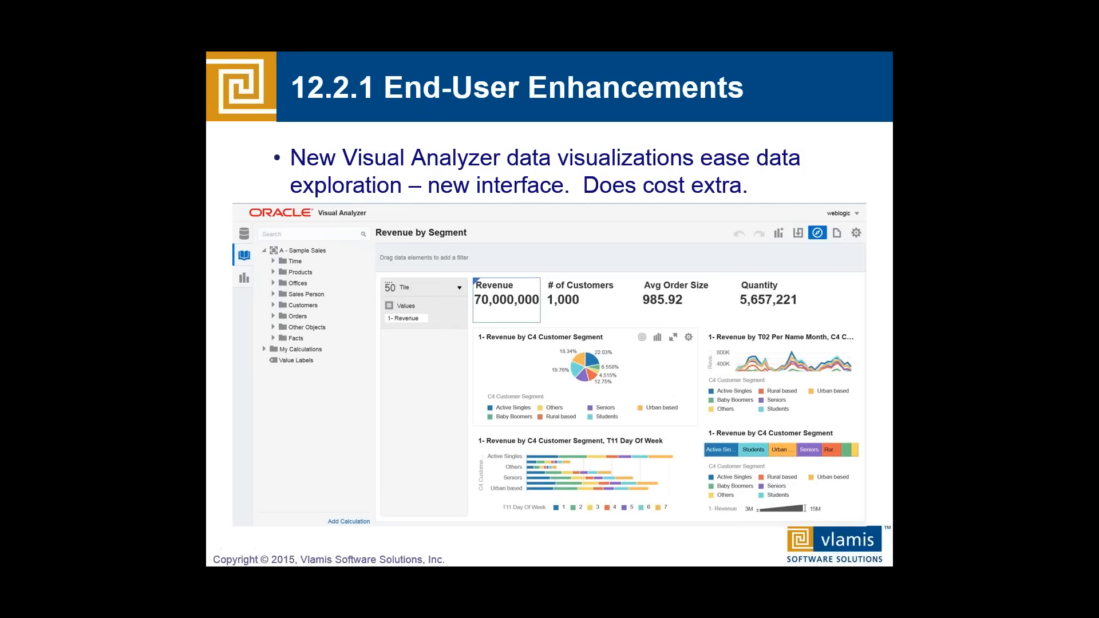
pyautogui.click(501, 372)
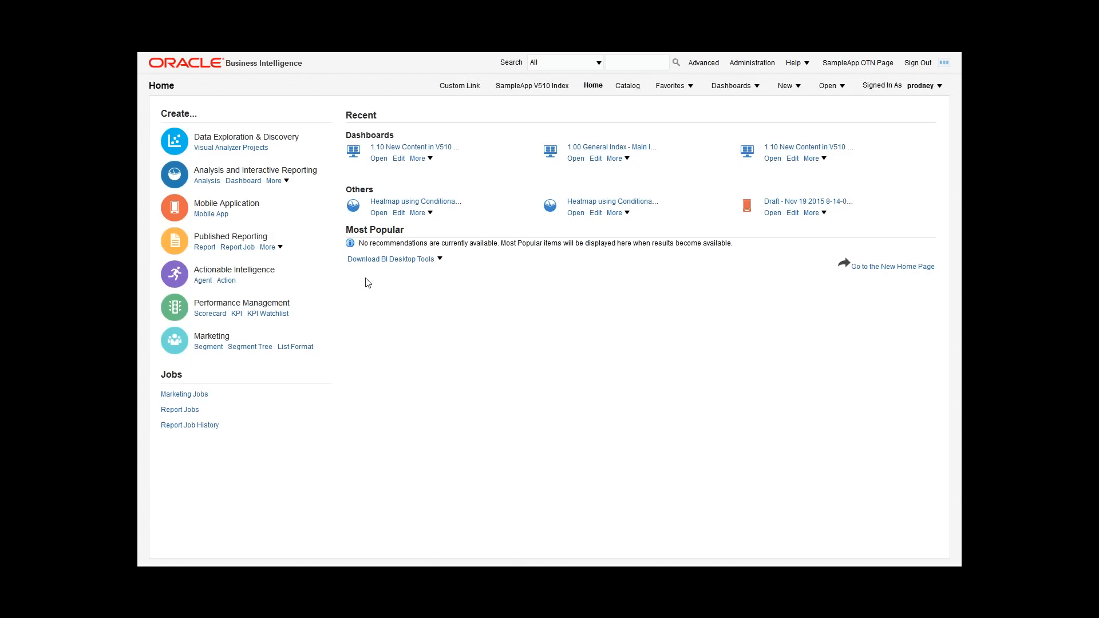
# Step: Open the Revenue by Segment project and inspect the Students slice of the customer segment pie chart
pyautogui.moveTo(290, 56)
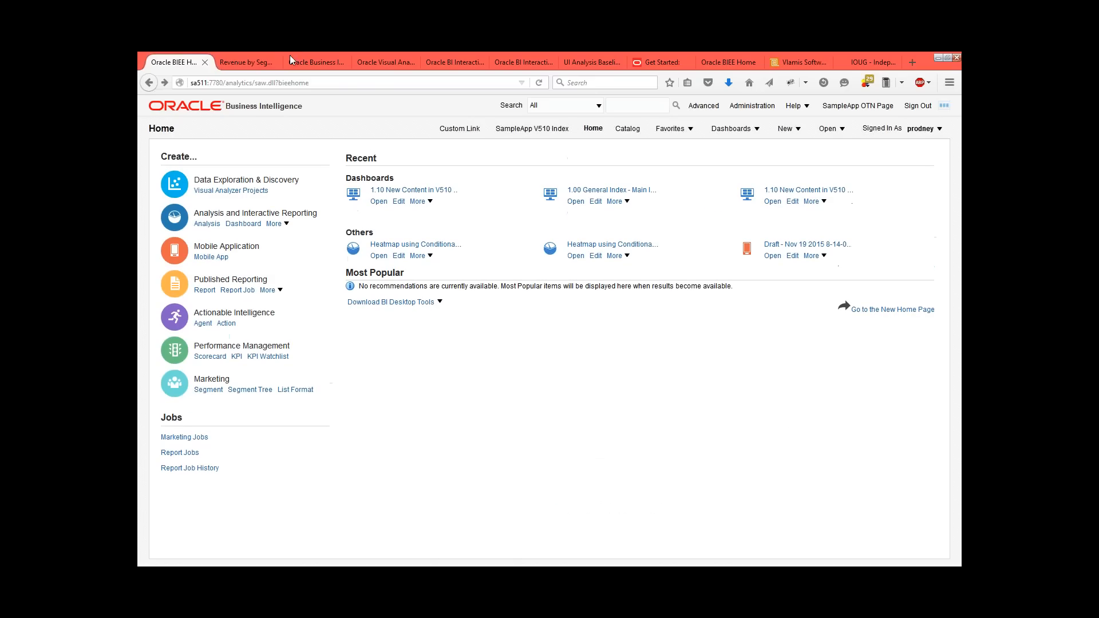
pyautogui.click(240, 60)
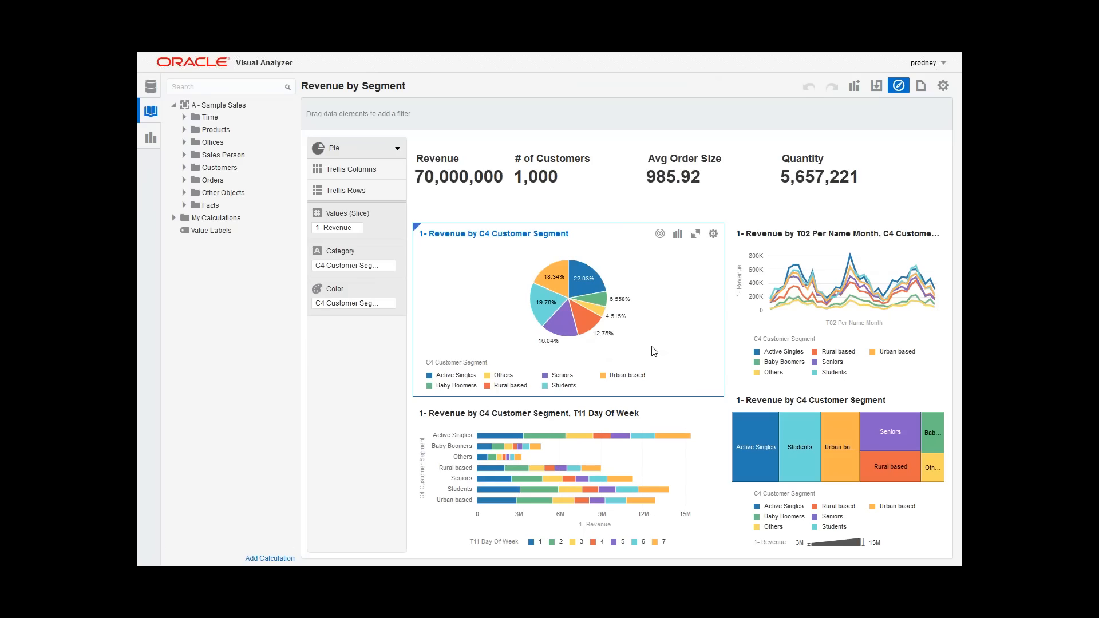
pyautogui.moveTo(615, 321)
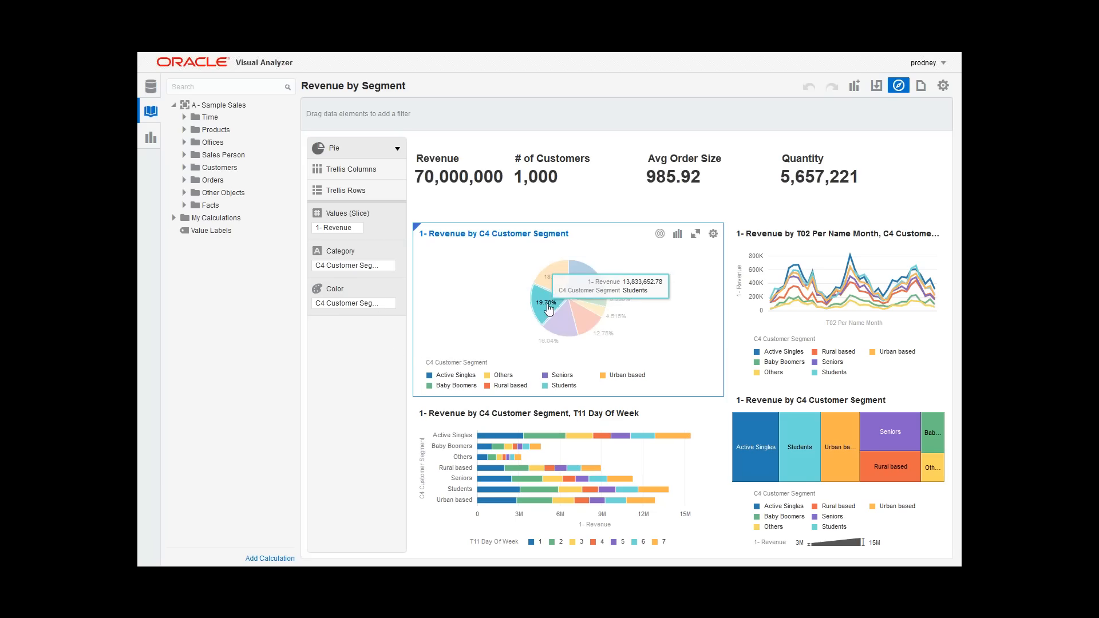
pyautogui.moveTo(559, 288)
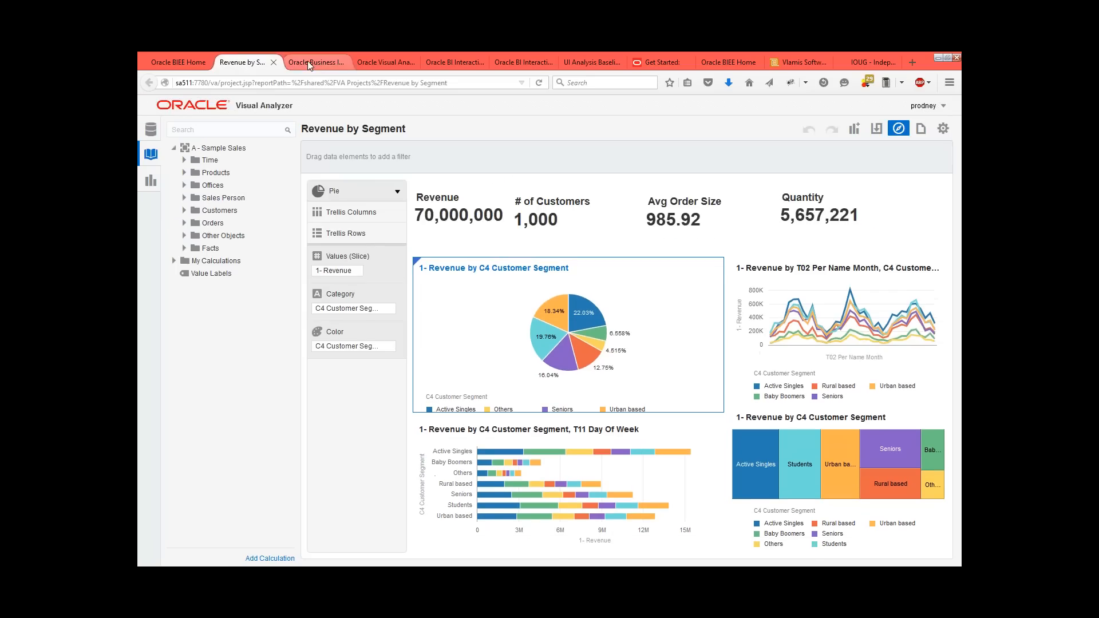
# Step: On the Business Intelligence 12c home page, search for "Revenue" and choose the 1- Revenue measure from A - Sample Sales Base Facts
pyautogui.click(308, 62)
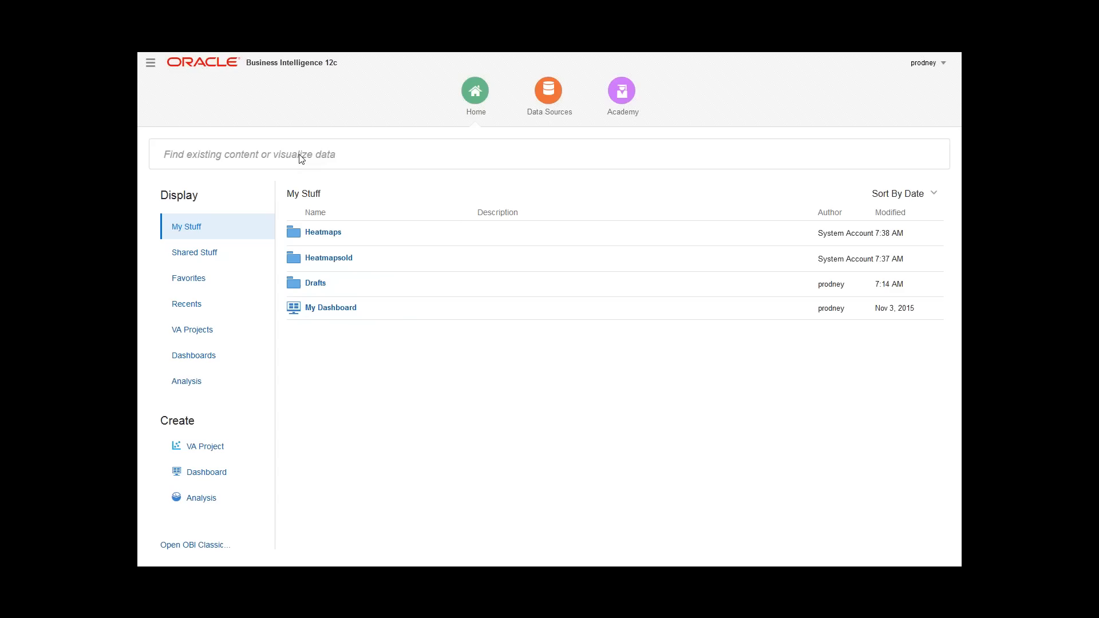
pyautogui.click(301, 158)
pyautogui.write('revenue')
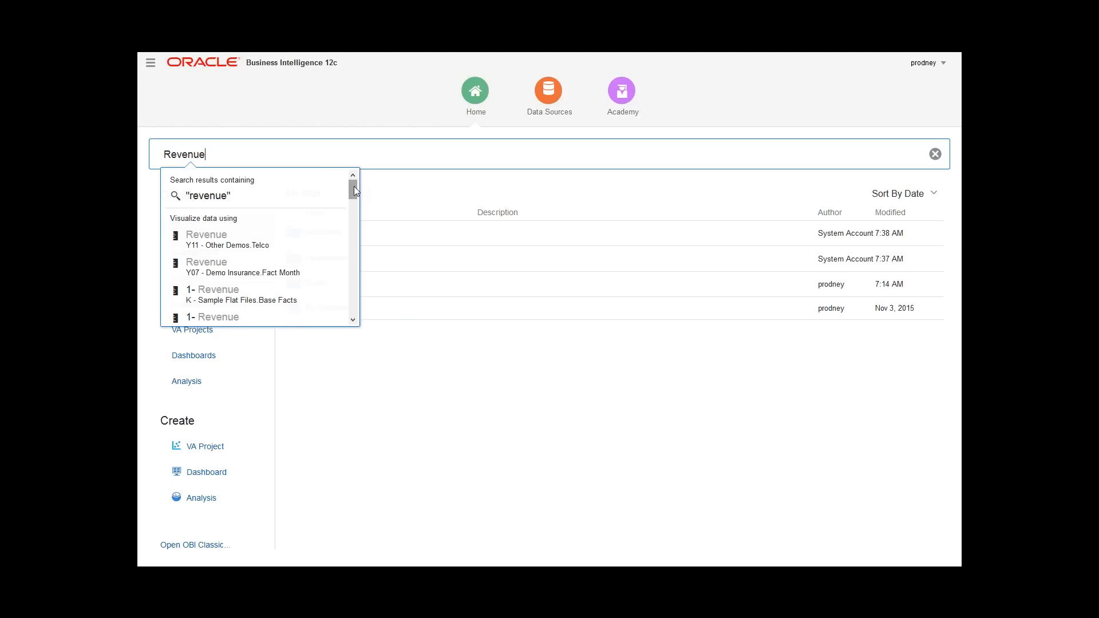
pyautogui.moveTo(354, 187); pyautogui.dragTo(352, 221)
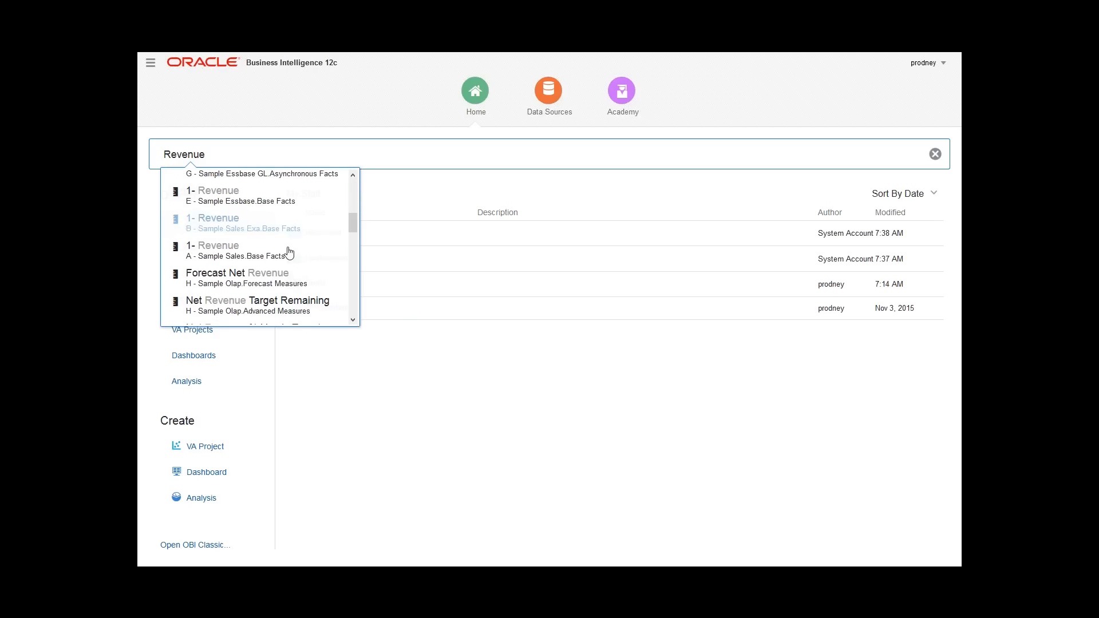
pyautogui.click(251, 253)
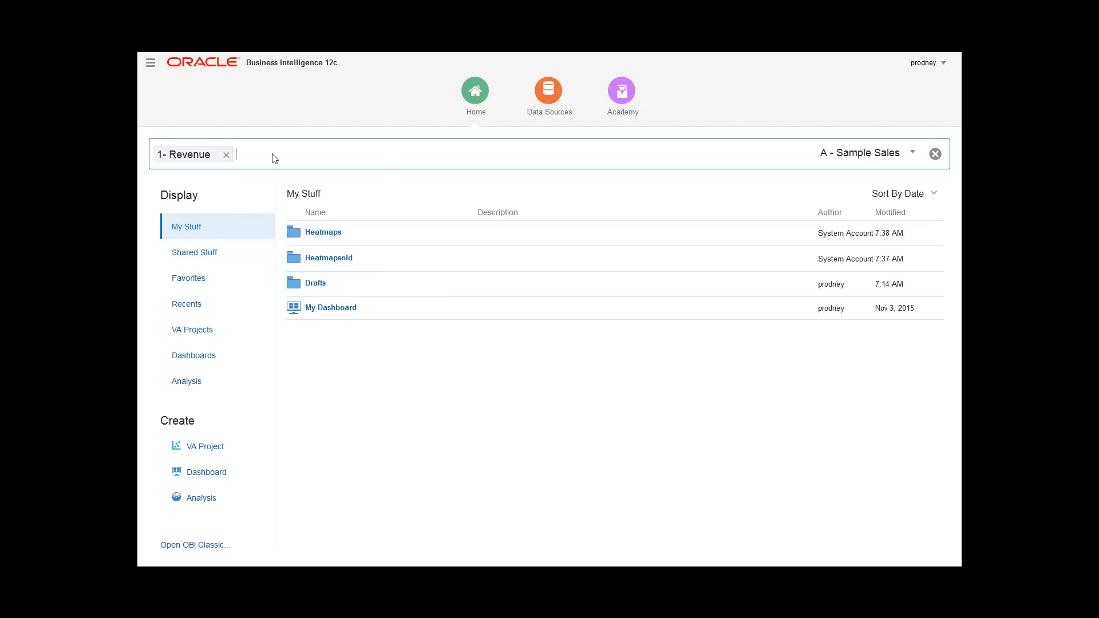
# Step: Add the D1 Office and P1 Product columns to the revenue visualization search
pyautogui.write('office')
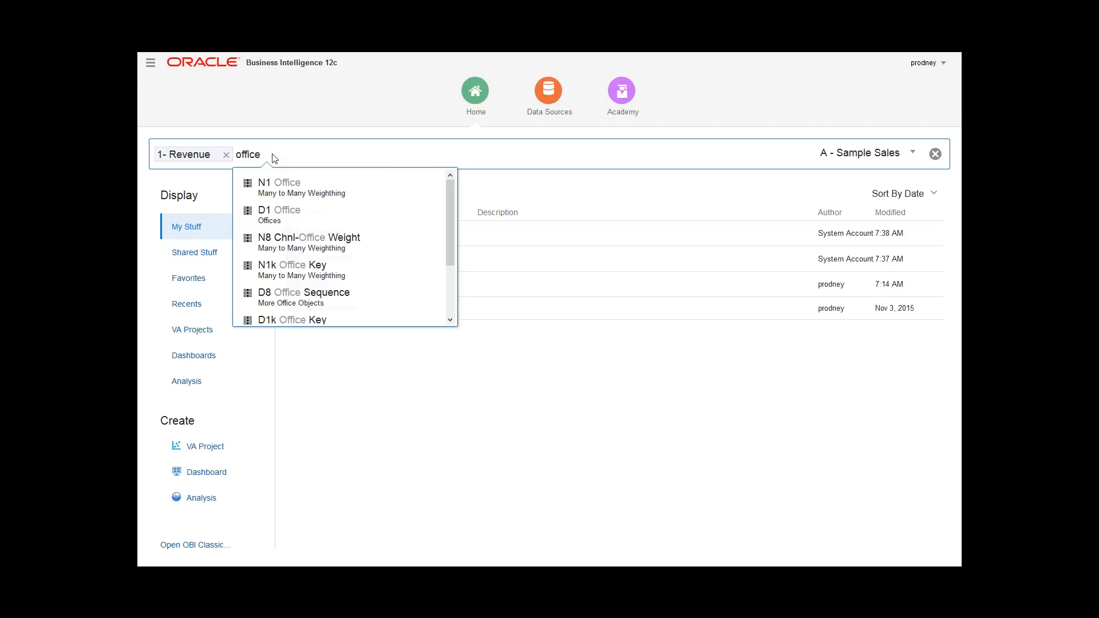
pyautogui.click(270, 215)
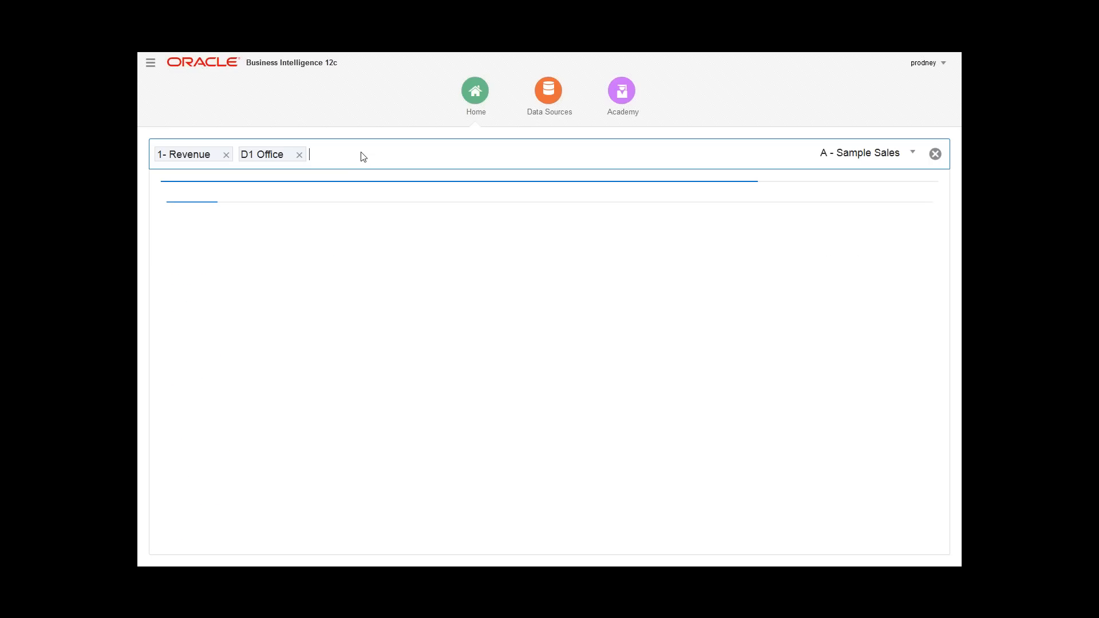
pyautogui.write('product')
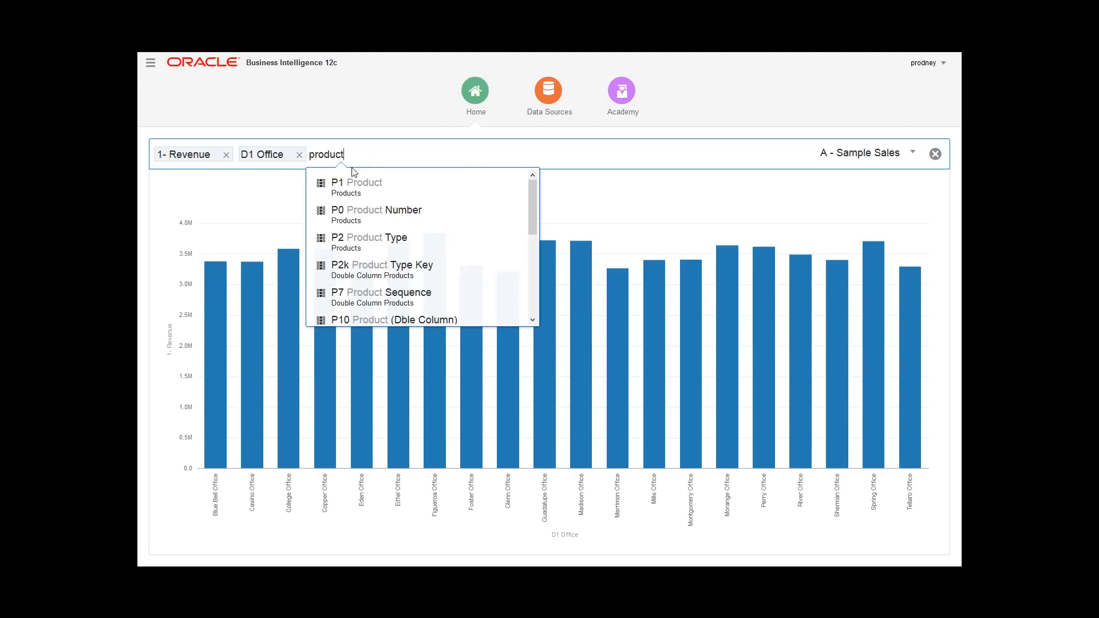
pyautogui.click(348, 182)
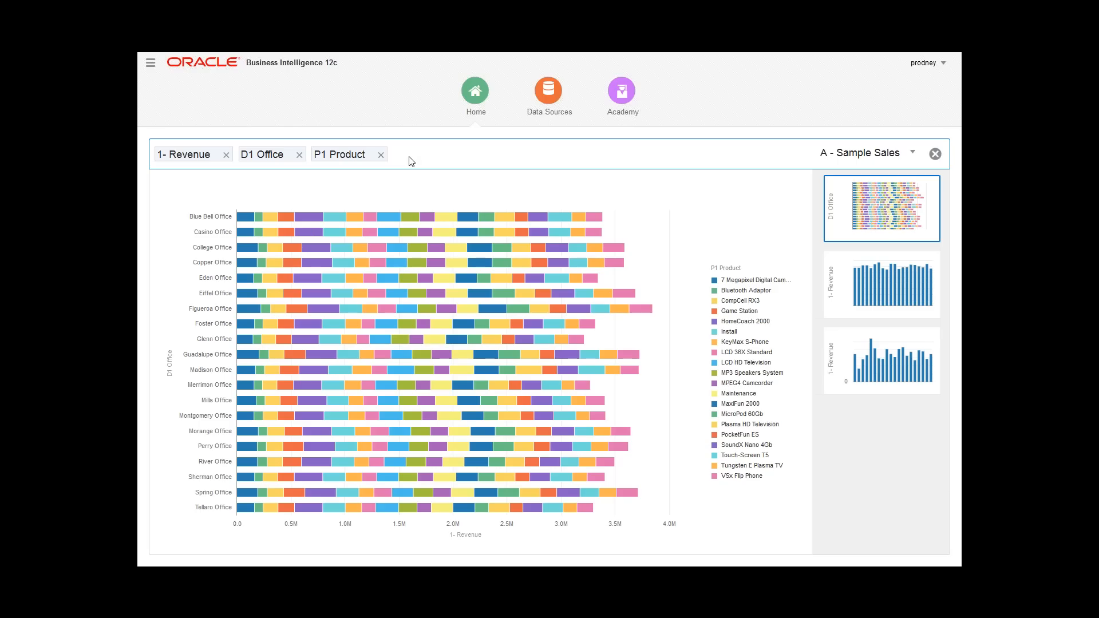
# Step: Add "bar chart" to the search as the visualization type
pyautogui.write('bar ')
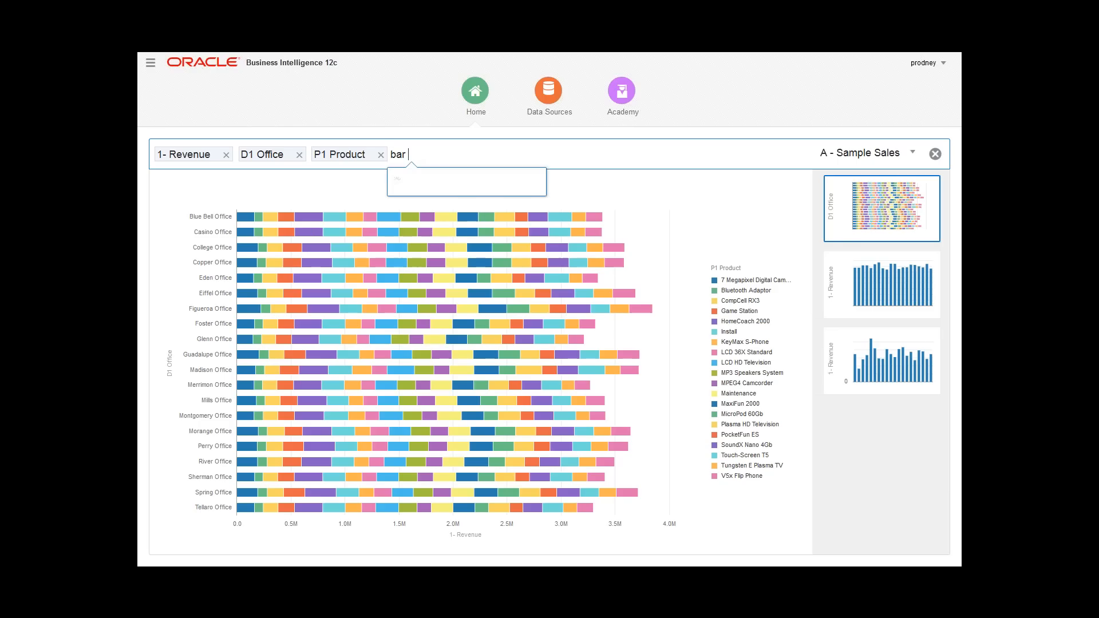
pyautogui.write('s')
pyautogui.press('BackSpace')
pyautogui.write('chart')
pyautogui.click(422, 179)
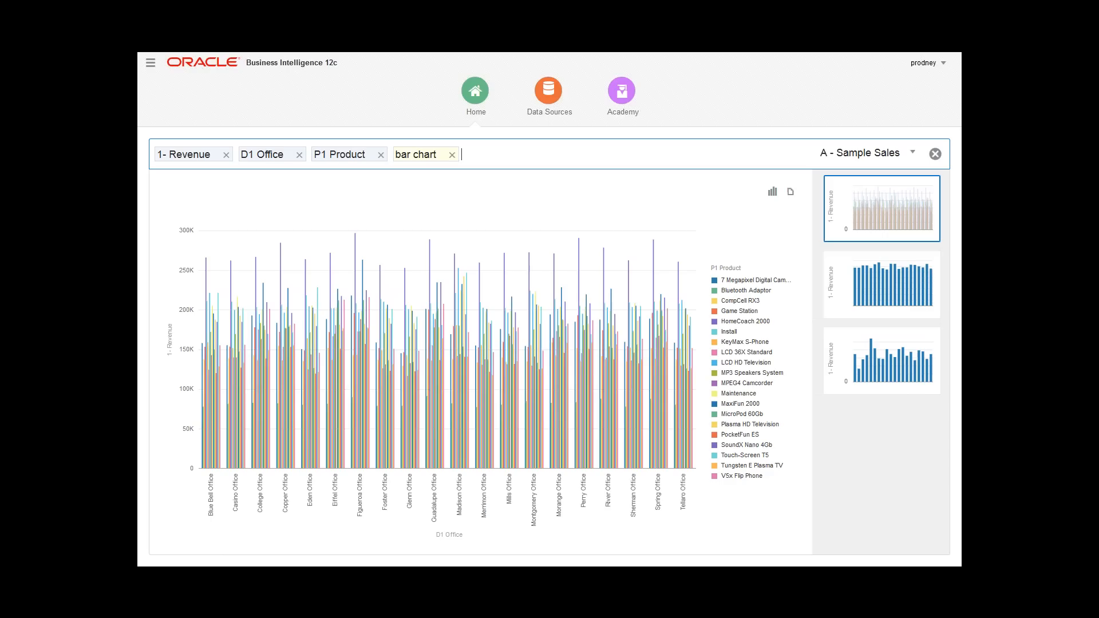
# Step: Choose the suggested chart of revenue by P1 Product and open it as a Visual Analyzer project
pyautogui.click(879, 373)
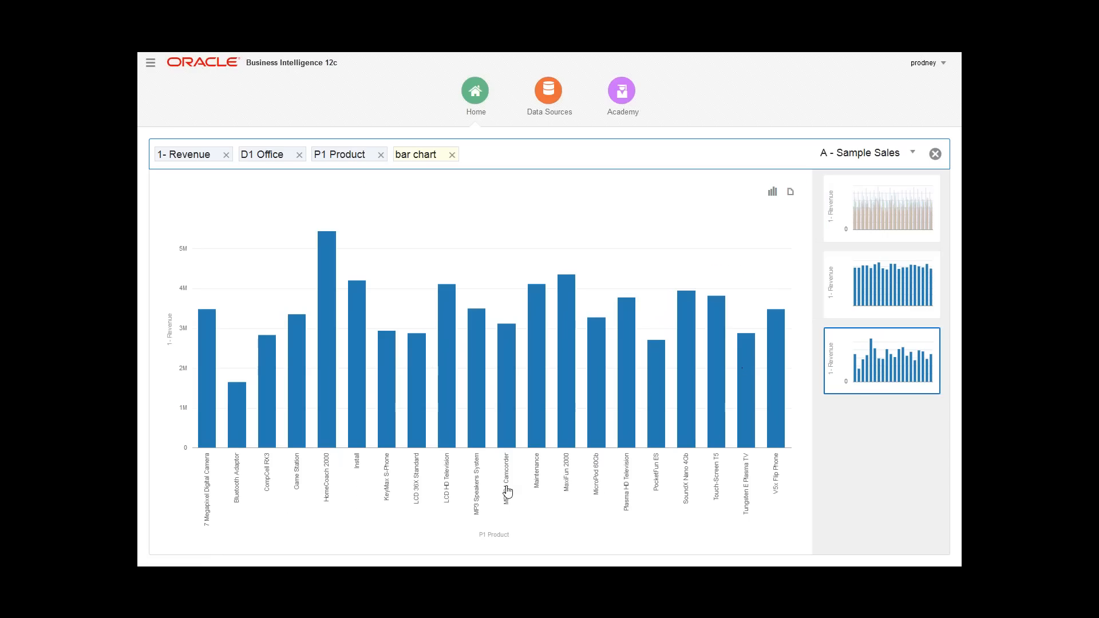
pyautogui.moveTo(333, 402)
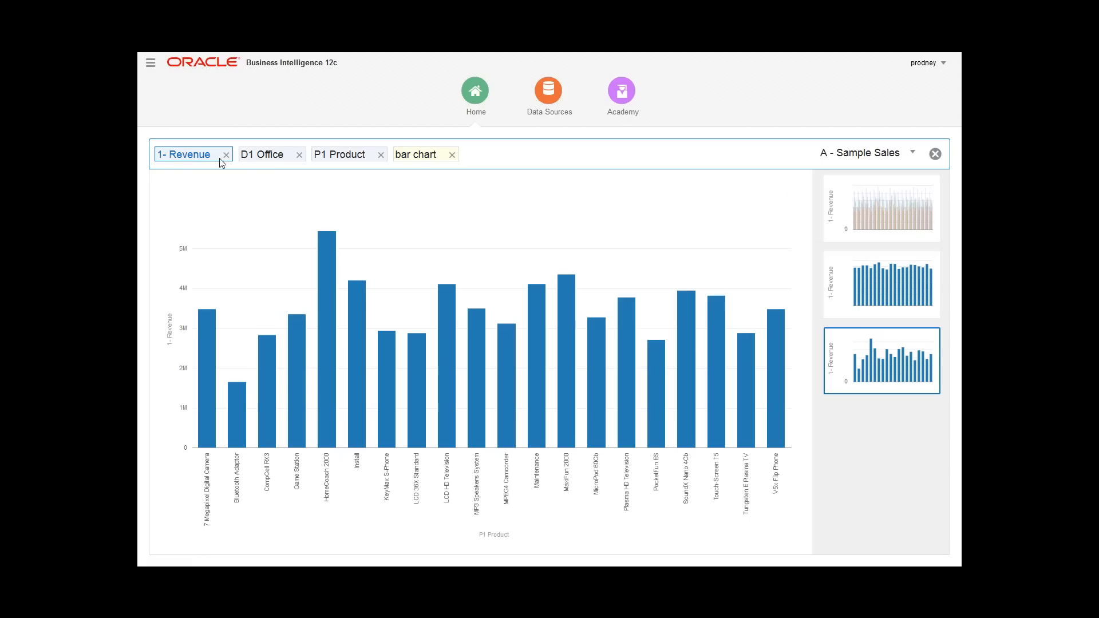
pyautogui.moveTo(791, 194)
pyautogui.click(791, 193)
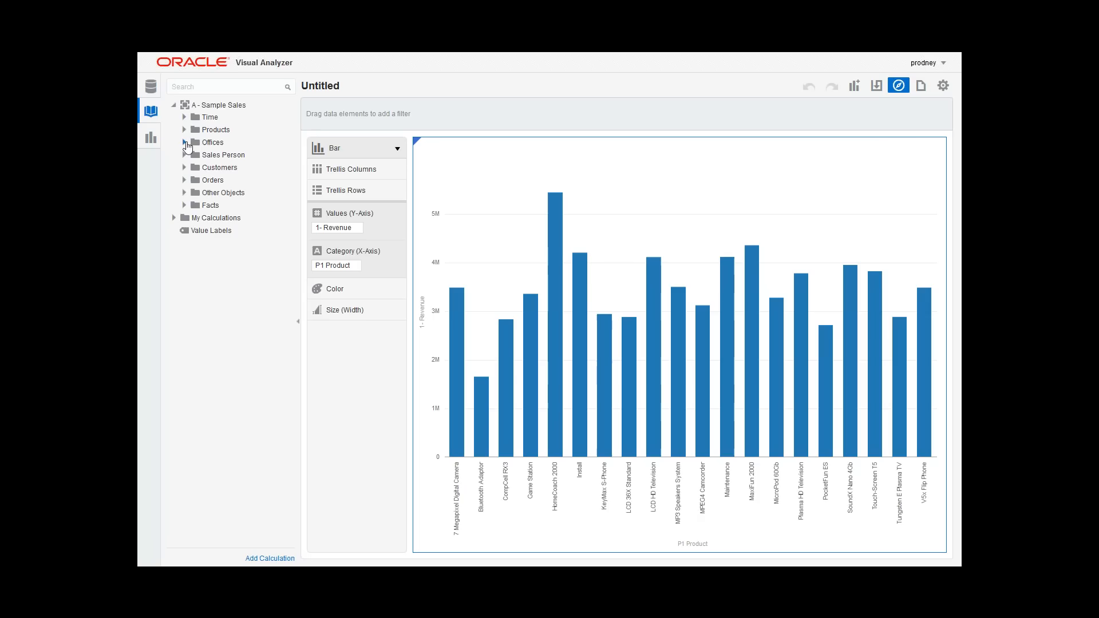
# Step: Color the bars by D1 Office from the Offices folder and add D1 Office as a filter
pyautogui.click(185, 143)
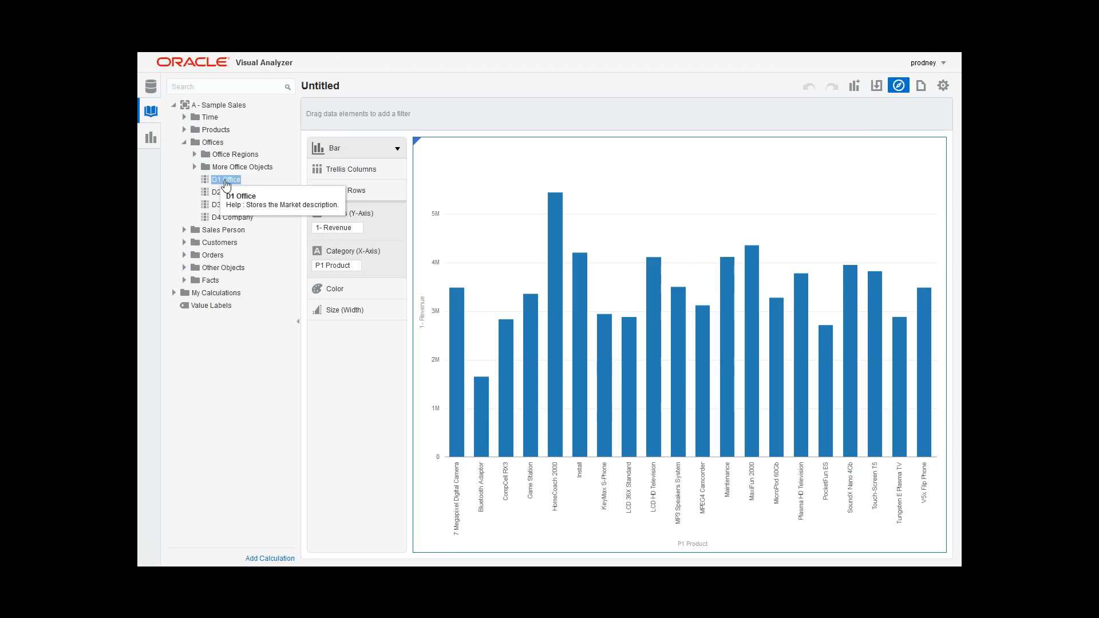
pyautogui.moveTo(226, 183); pyautogui.dragTo(344, 292)
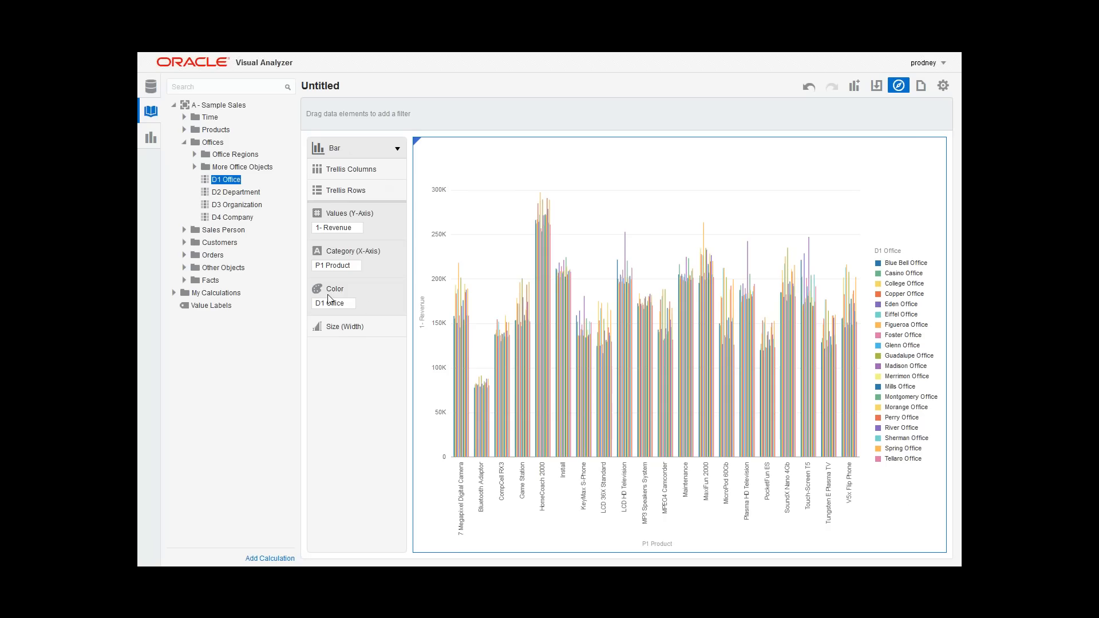
pyautogui.moveTo(334, 301); pyautogui.dragTo(365, 109)
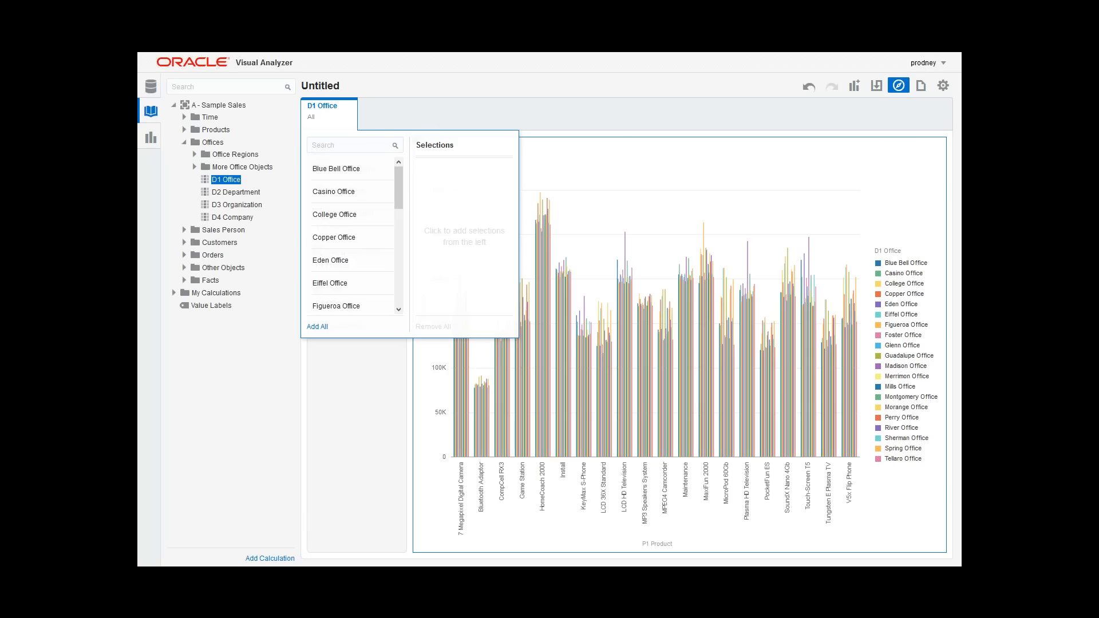
# Step: Limit the D1 Office filter to Blue Bell Office, Casino Office, College Office and Copper Office
pyautogui.click(336, 169)
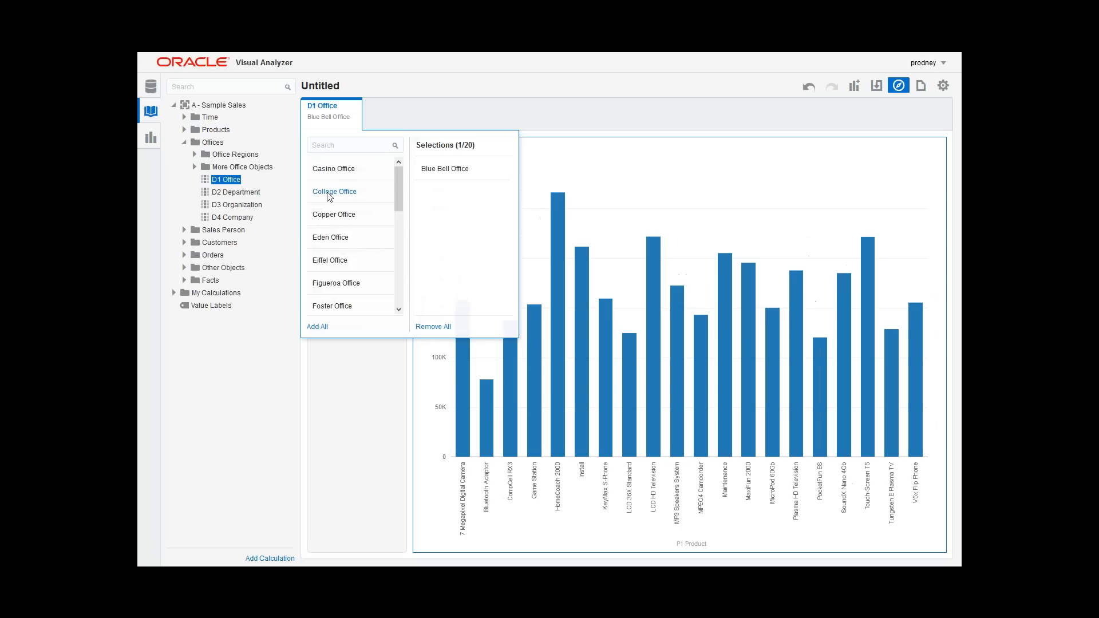
pyautogui.click(329, 195)
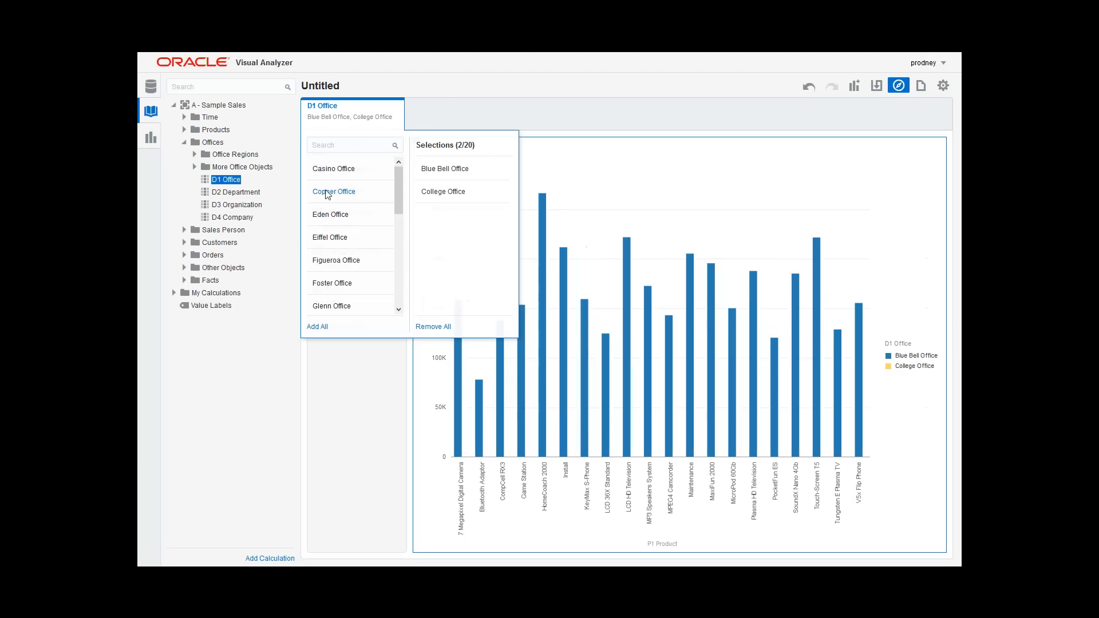
pyautogui.click(329, 176)
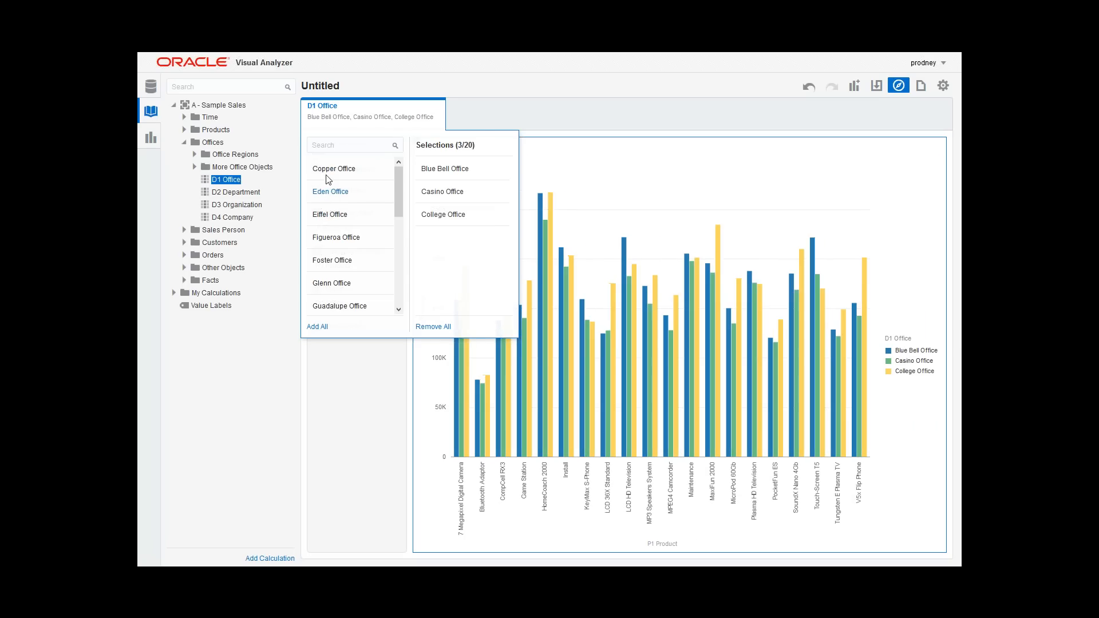
pyautogui.click(329, 172)
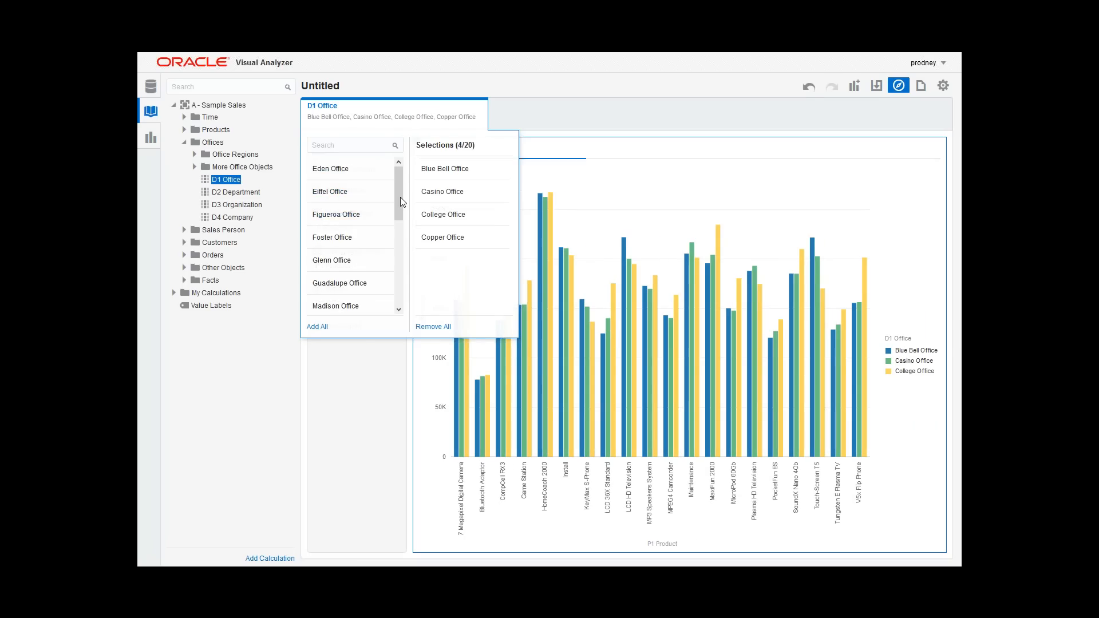
pyautogui.moveTo(396, 219); pyautogui.dragTo(397, 187)
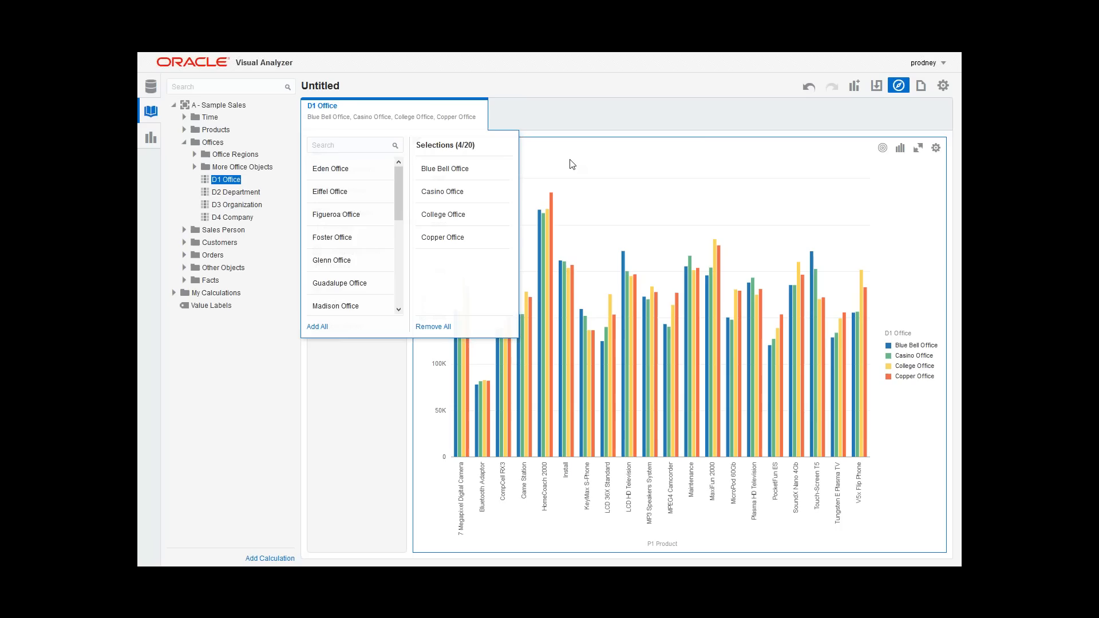
pyautogui.click(527, 89)
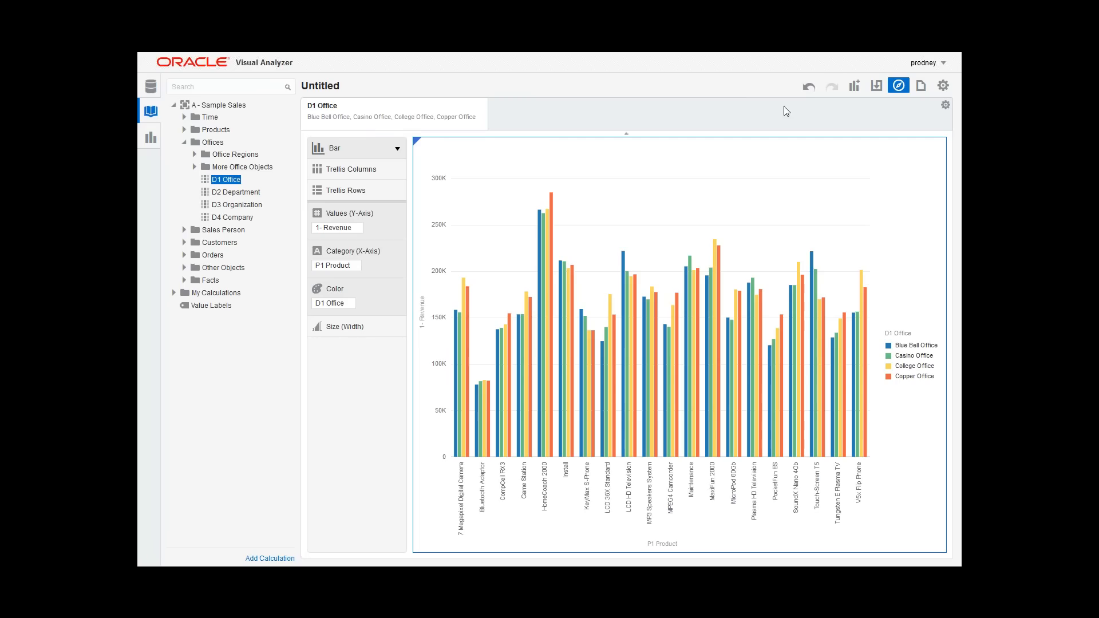
# Step: Undo the last two office filter selections and redo them both
pyautogui.click(809, 87)
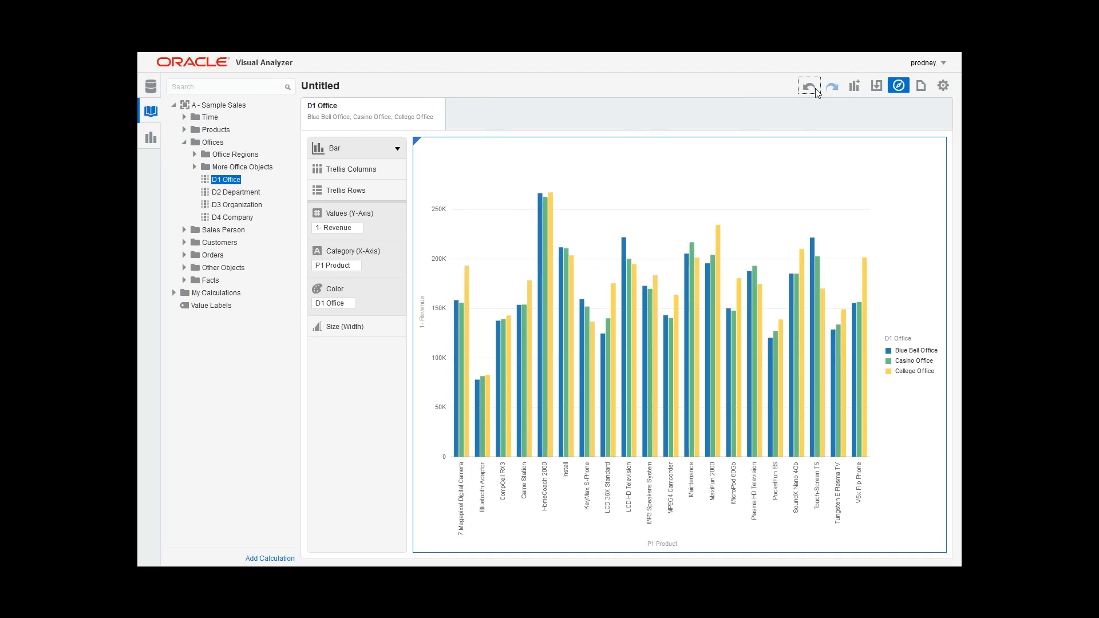
pyautogui.click(810, 89)
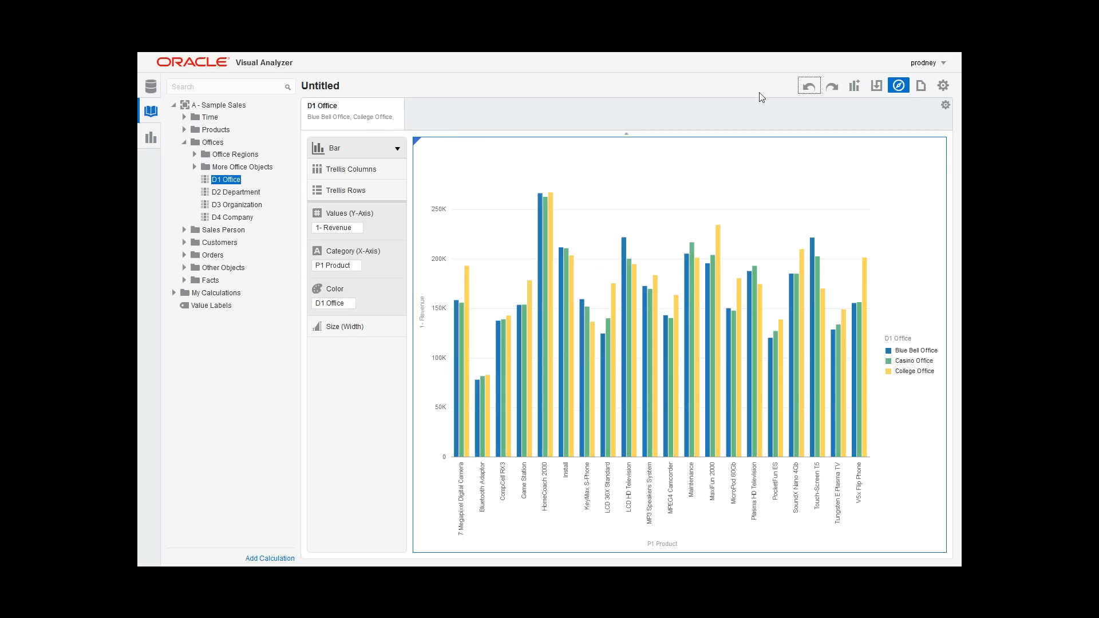
pyautogui.click(832, 87)
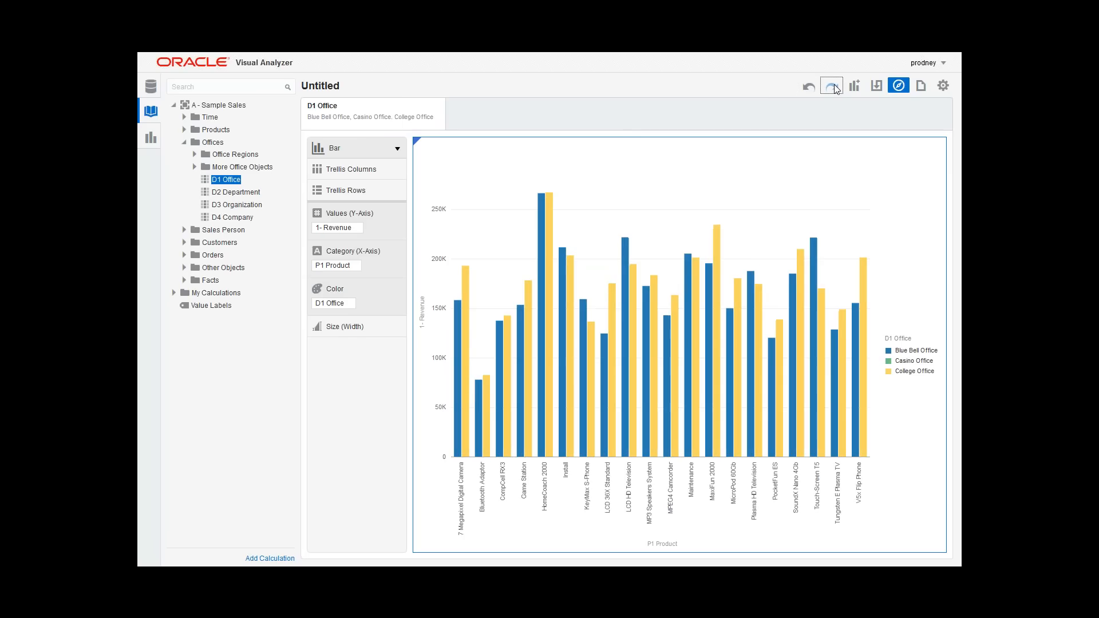
pyautogui.click(832, 87)
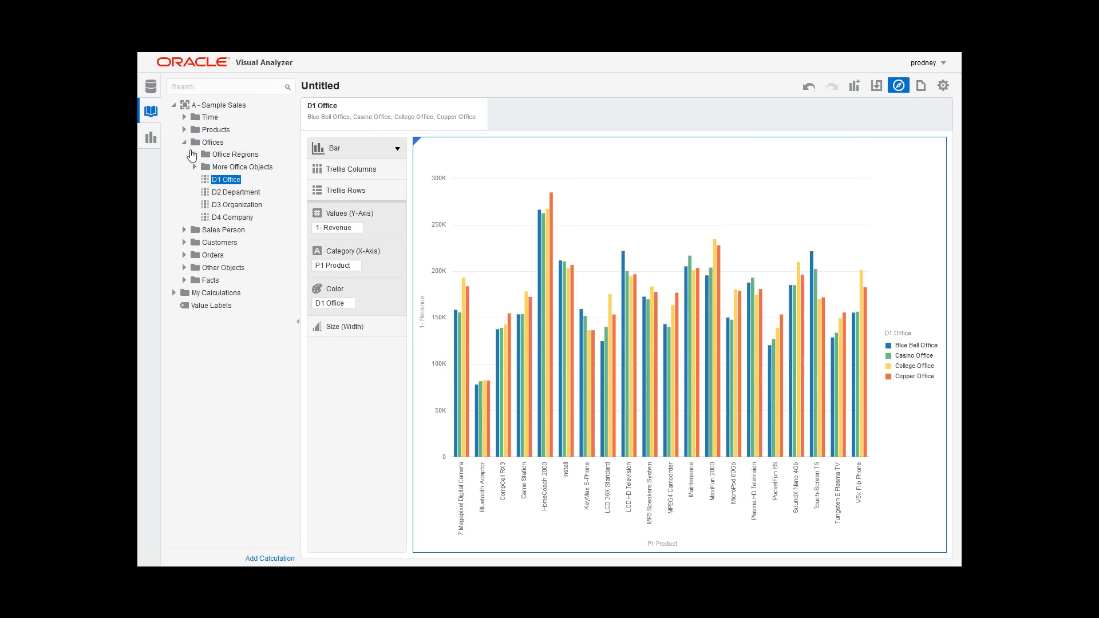
# Step: Create the best visualization from T02 Per Name Month, D1 Office and 1- Revenue, and view it maximized before restoring its size
pyautogui.click(184, 118)
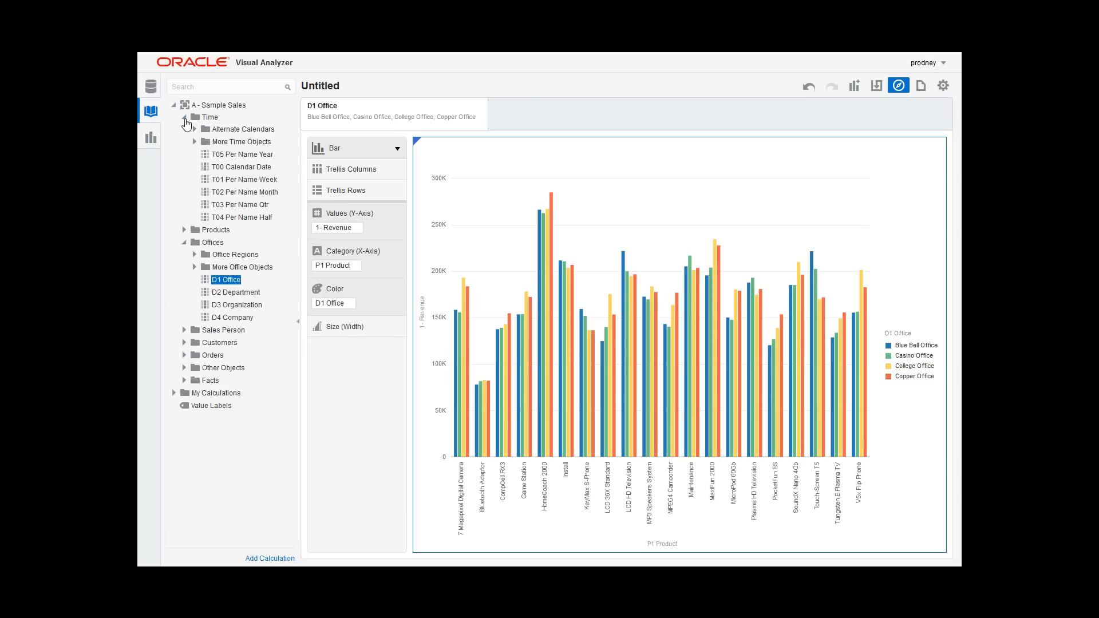
pyautogui.click(228, 192)
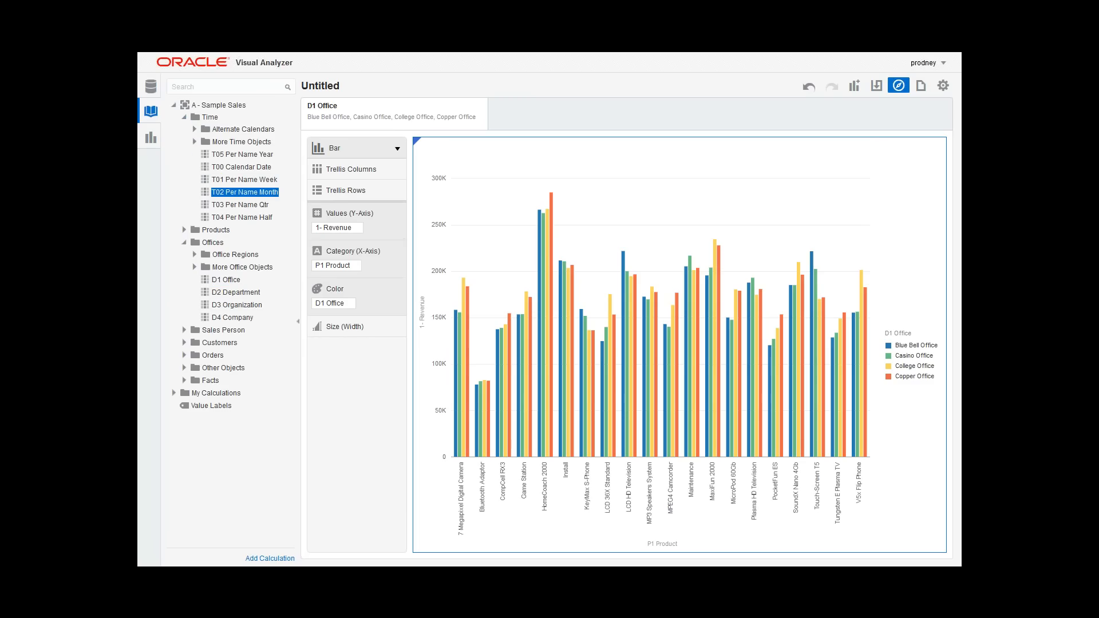
pyautogui.keyDown('ctrl'); pyautogui.click(220, 281); pyautogui.keyUp('ctrl')
pyautogui.click(184, 355)
pyautogui.click(184, 356)
pyautogui.click(184, 380)
pyautogui.click(195, 392)
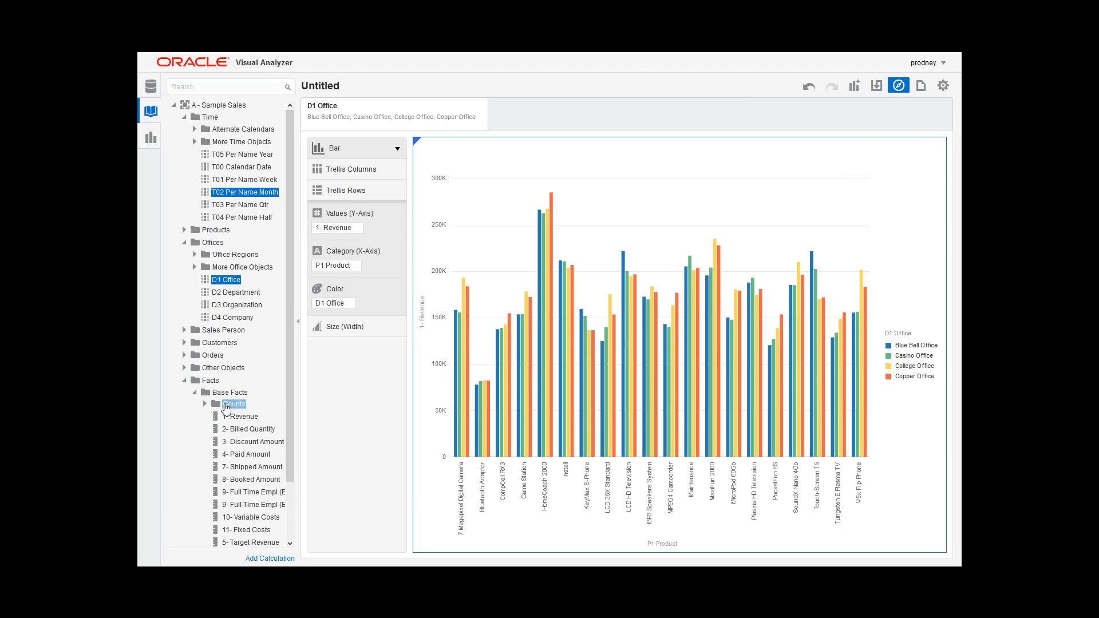
pyautogui.keyDown('ctrl'); pyautogui.click(240, 416); pyautogui.keyUp('ctrl')
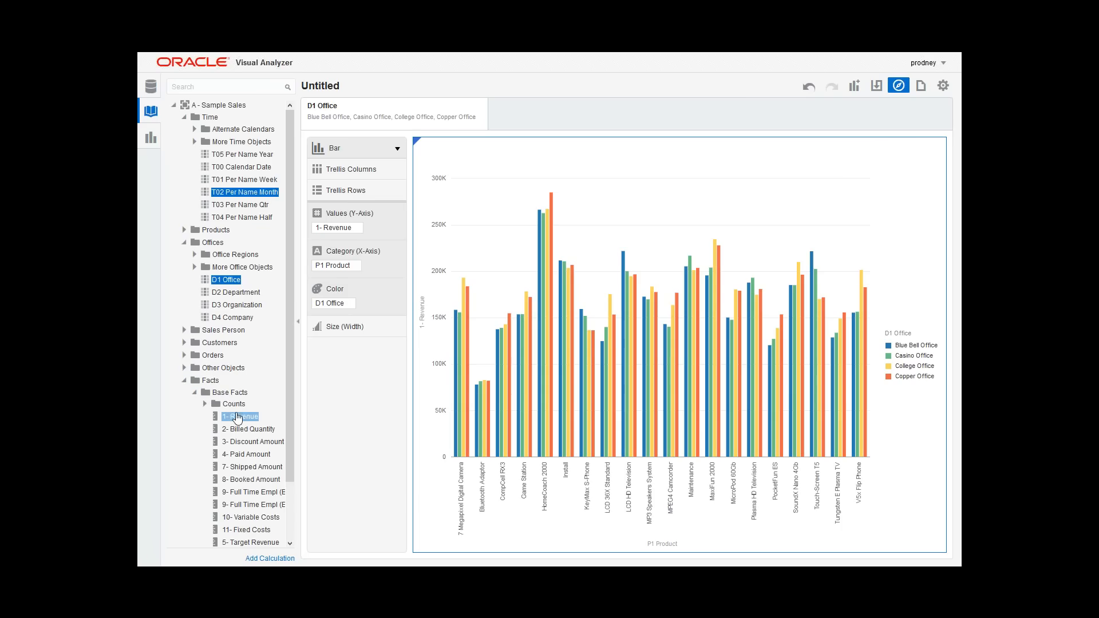
pyautogui.rightClick(234, 280)
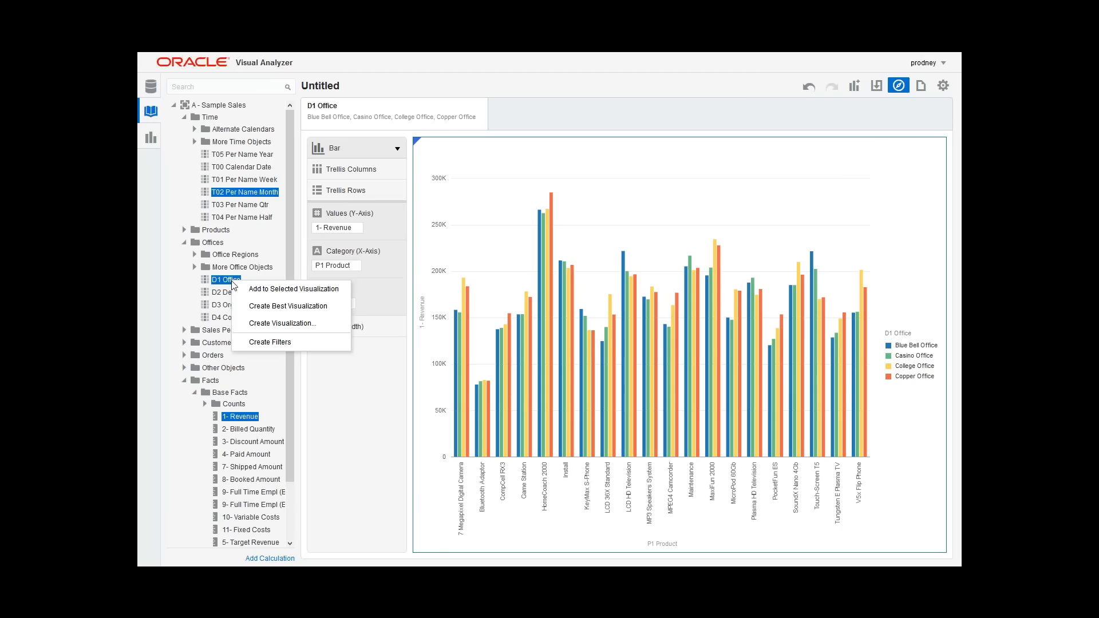
pyautogui.click(261, 307)
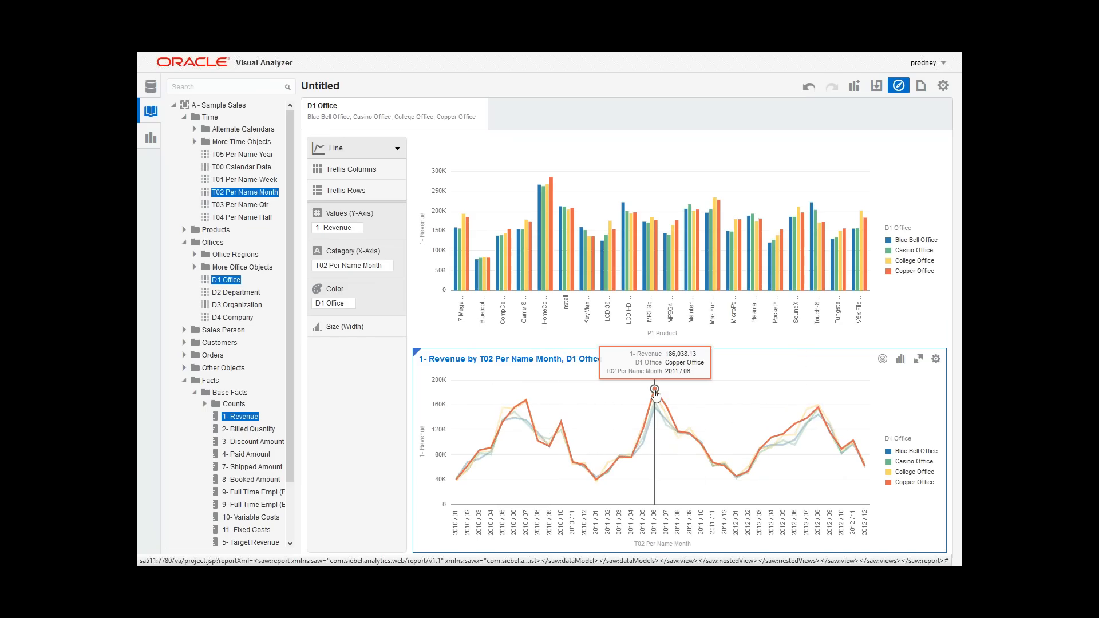
pyautogui.click(919, 363)
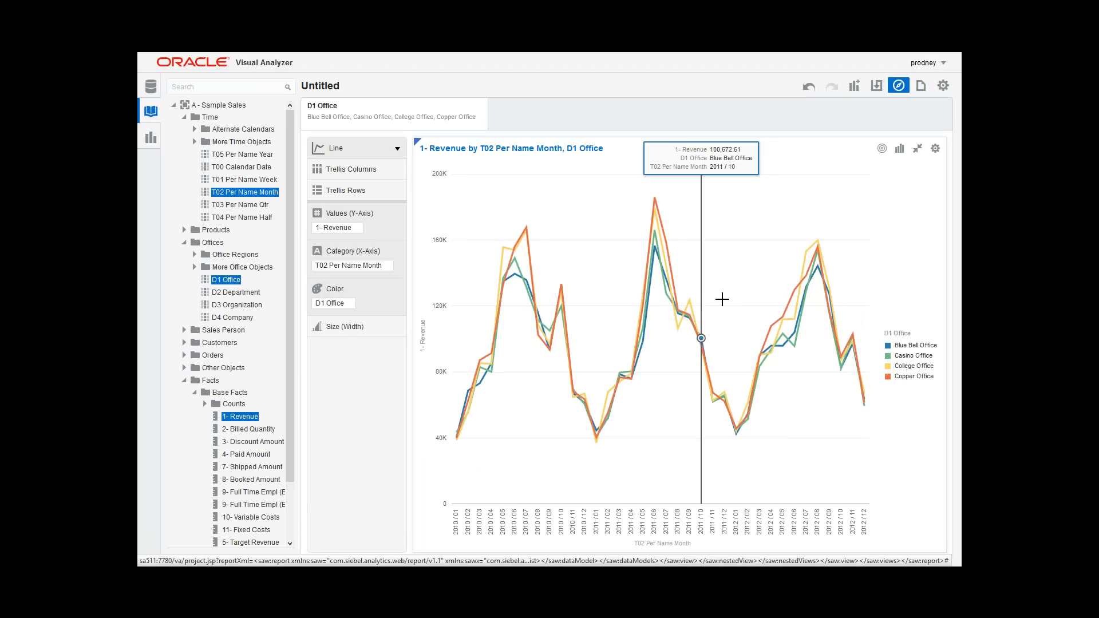
pyautogui.click(917, 148)
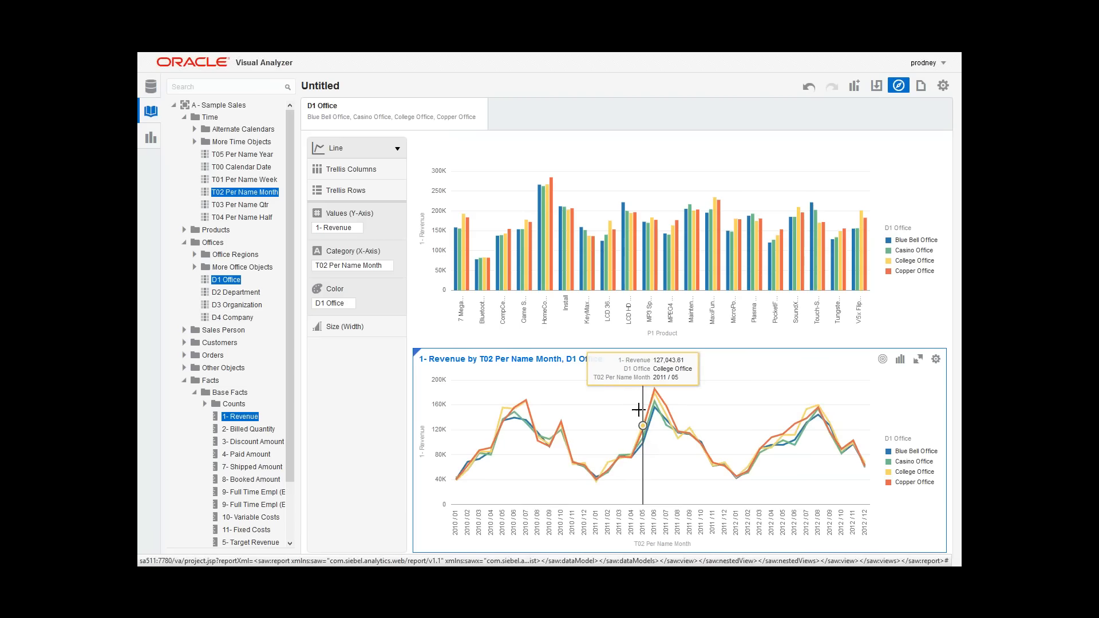
# Step: Keep only the brushed data points around the 2011 / 06 peak of the monthly revenue line chart, and undo that filter
pyautogui.moveTo(639, 410); pyautogui.dragTo(662, 382)
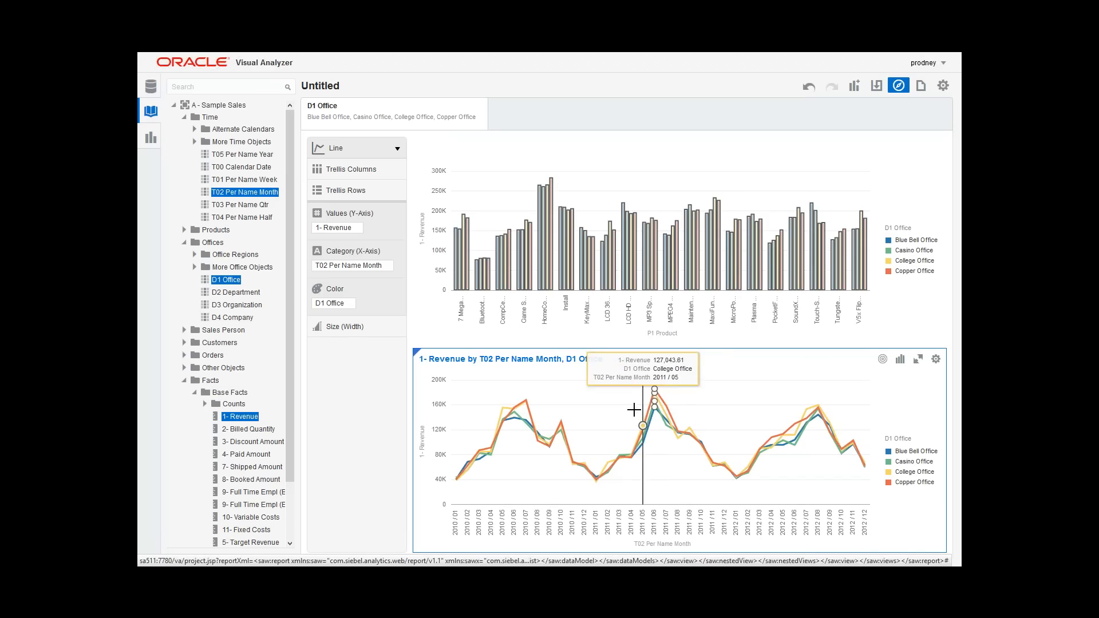
pyautogui.moveTo(631, 427); pyautogui.dragTo(687, 383)
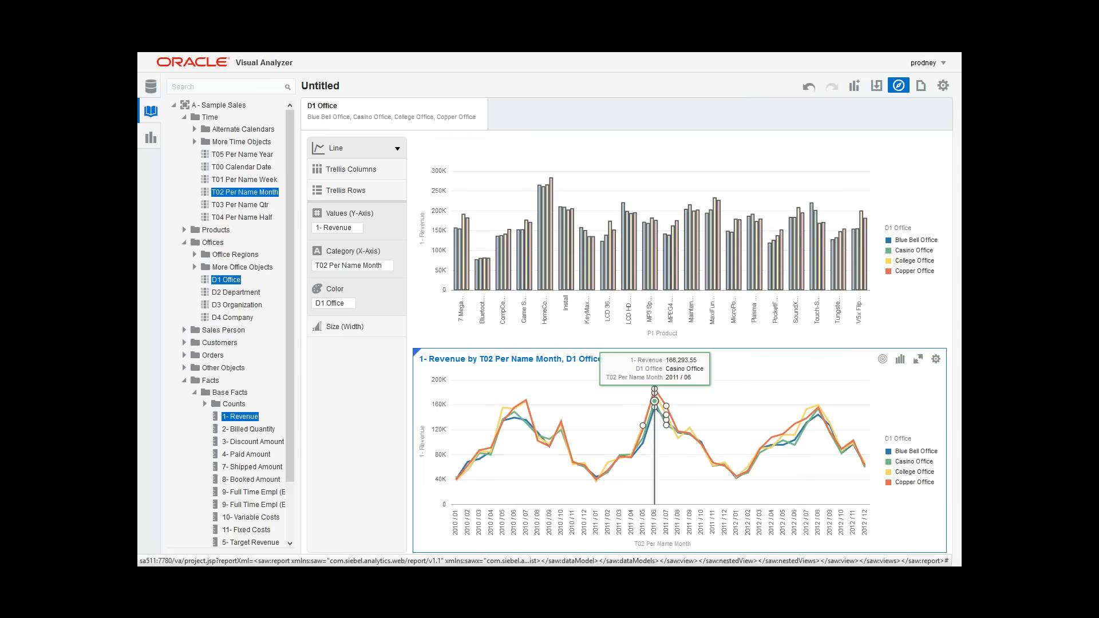
pyautogui.rightClick(655, 400)
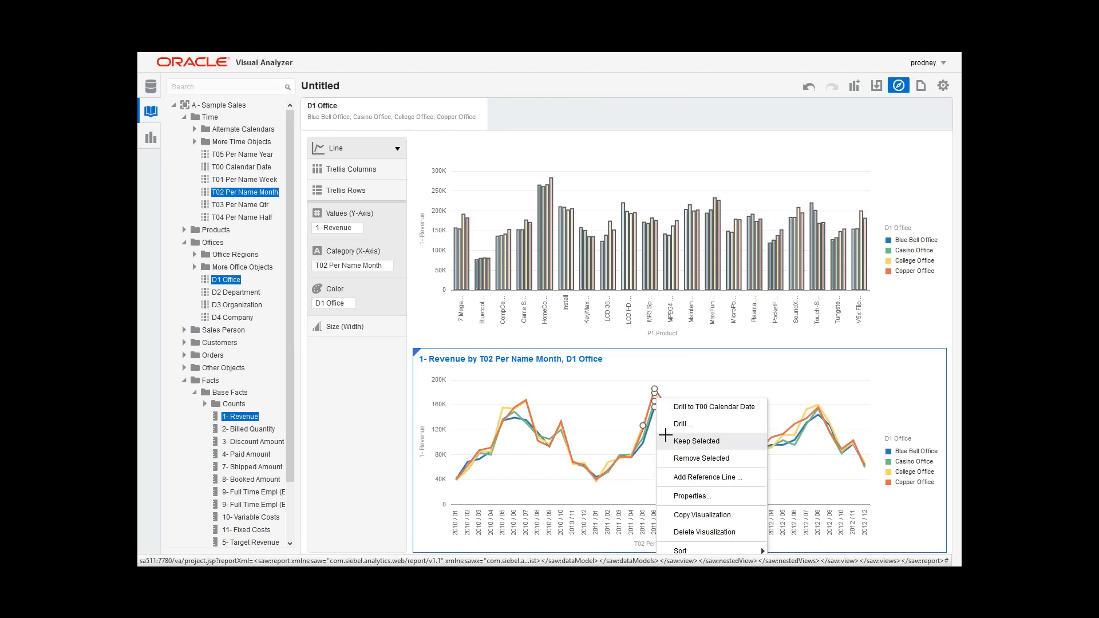
pyautogui.click(667, 441)
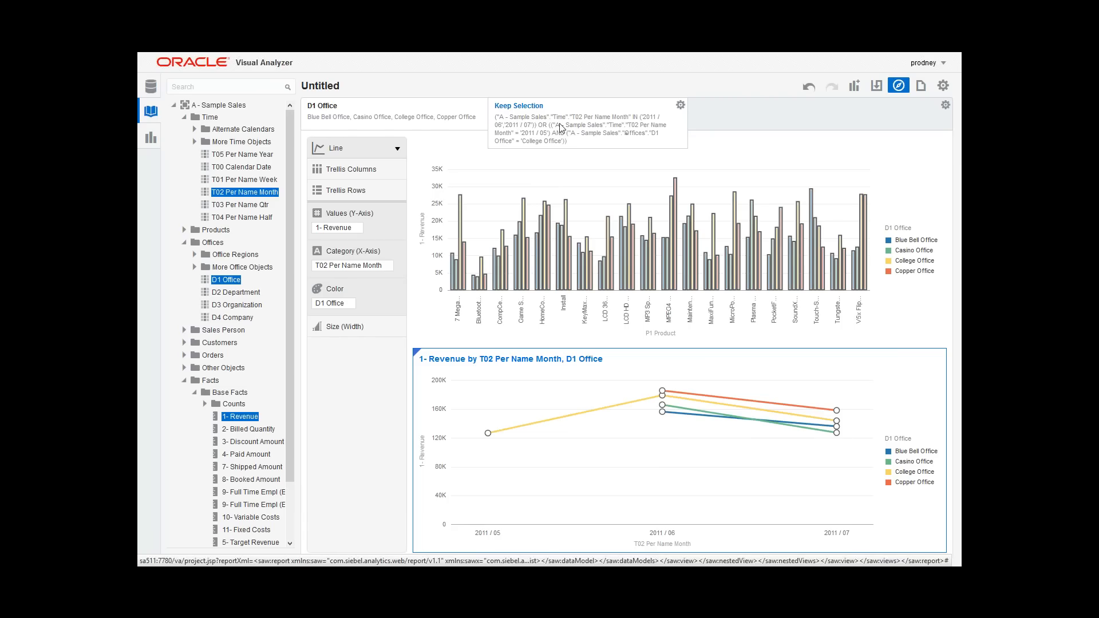
pyautogui.moveTo(714, 409)
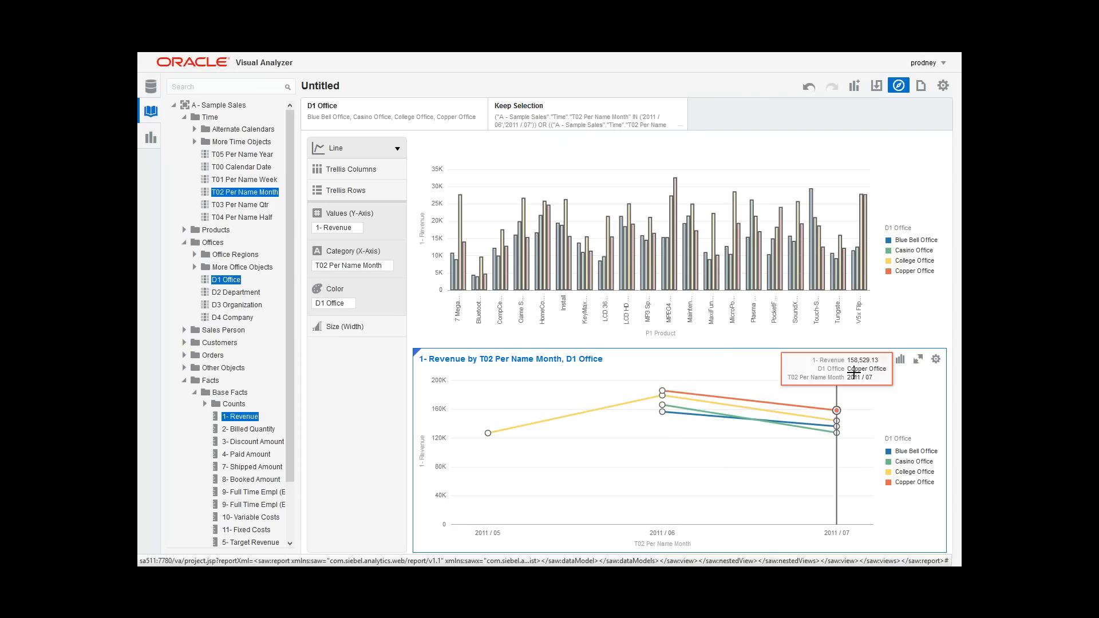
pyautogui.click(807, 87)
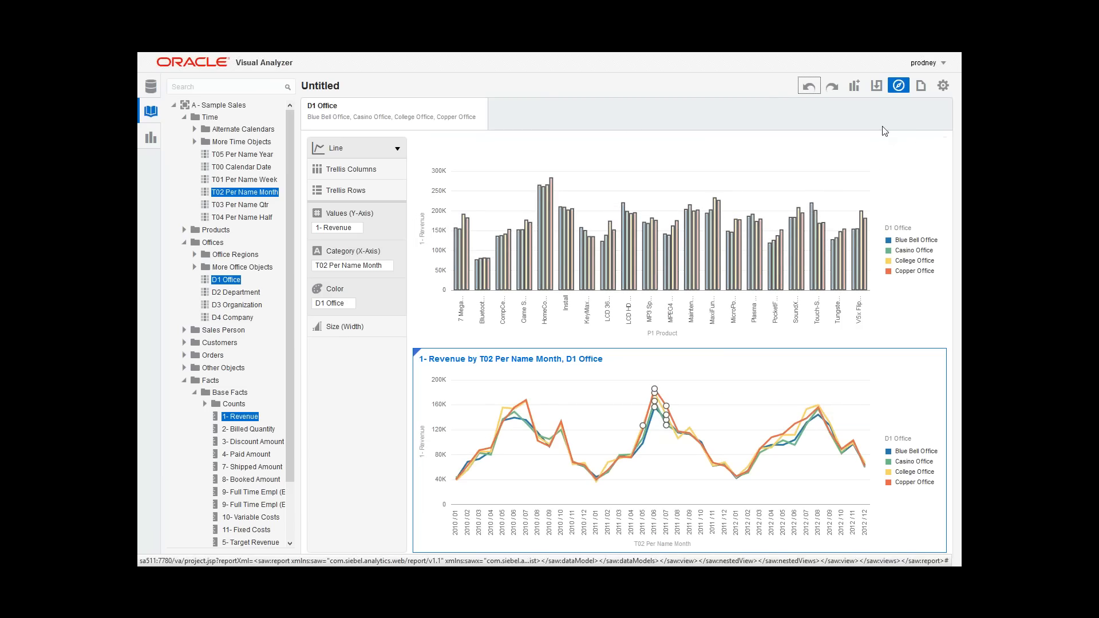
# Step: Save the project in My Folders under the name "BIWA techcast 2"
pyautogui.click(878, 86)
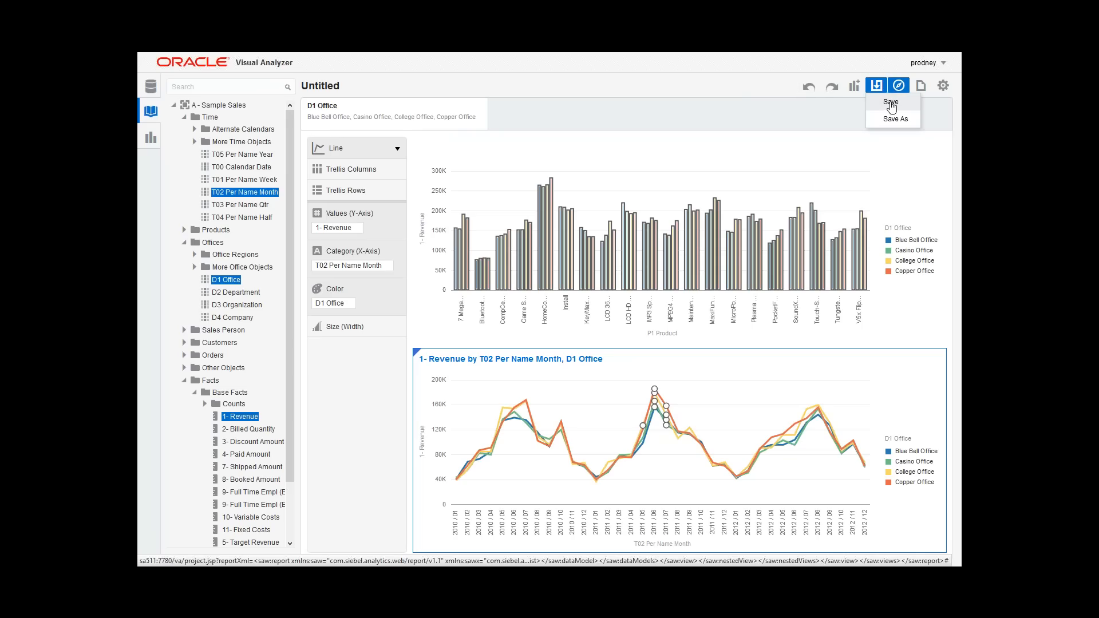
pyautogui.click(889, 103)
pyautogui.click(461, 372)
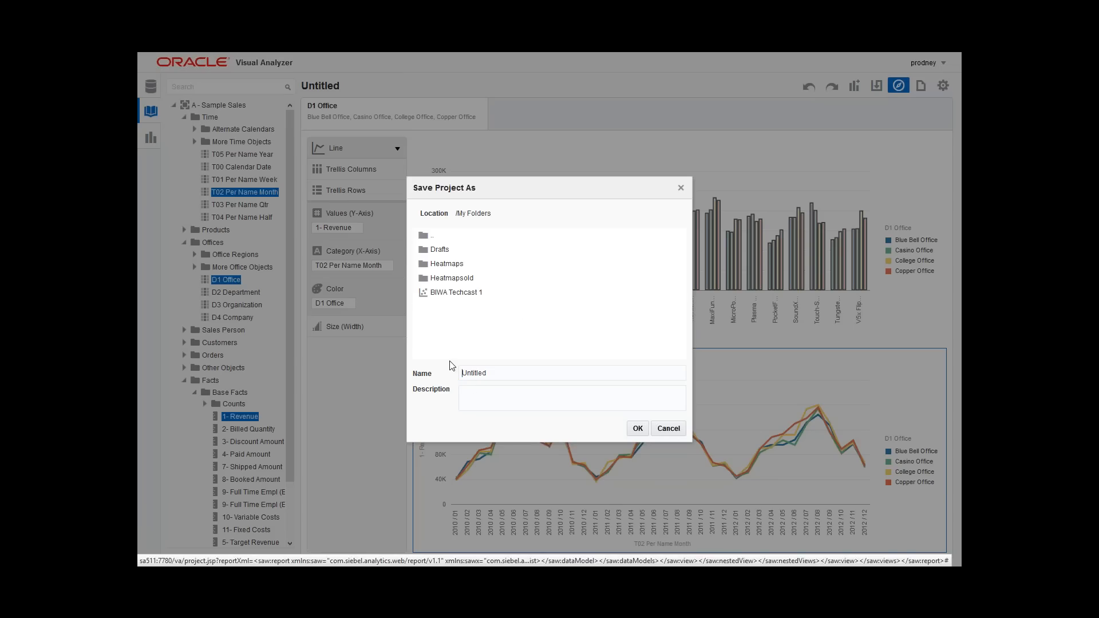
pyautogui.write('BIWA')
pyautogui.press('BackSpace')
pyautogui.press('BackSpace')
pyautogui.write('WA techoast 1')
pyautogui.hotkey('shift', 'End')
pyautogui.press('Delete')
pyautogui.click(638, 428)
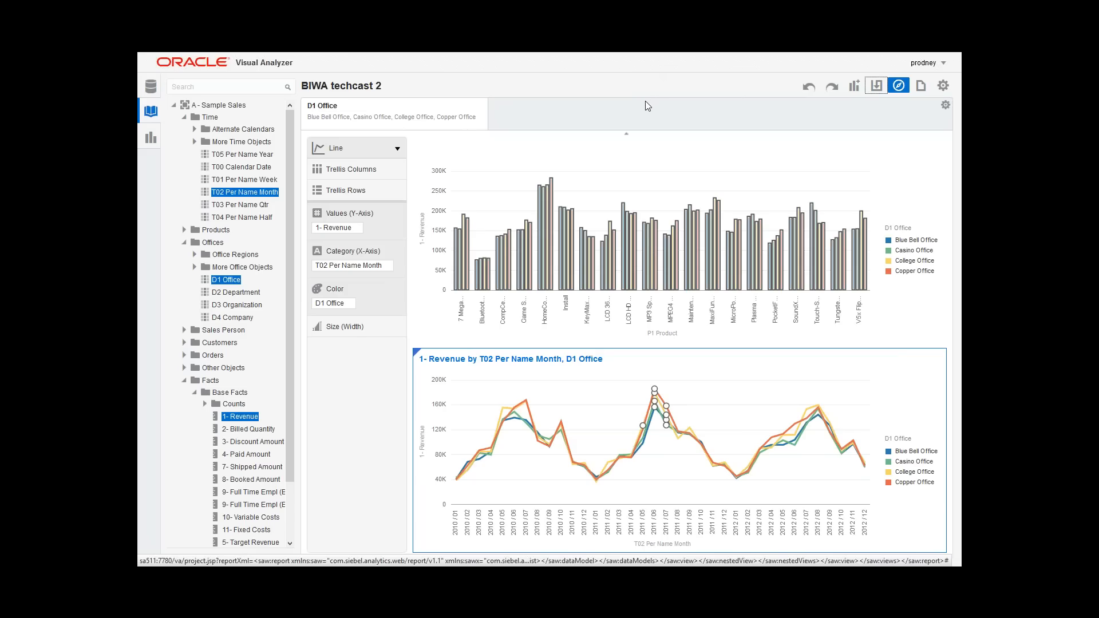
pyautogui.moveTo(527, 294)
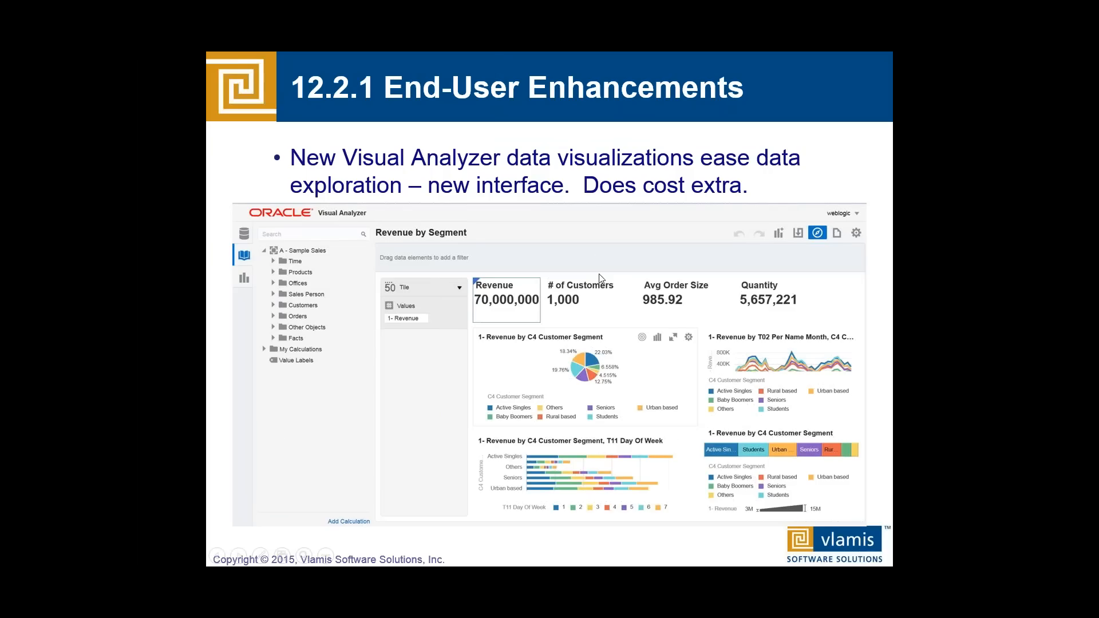
pyautogui.click(600, 276)
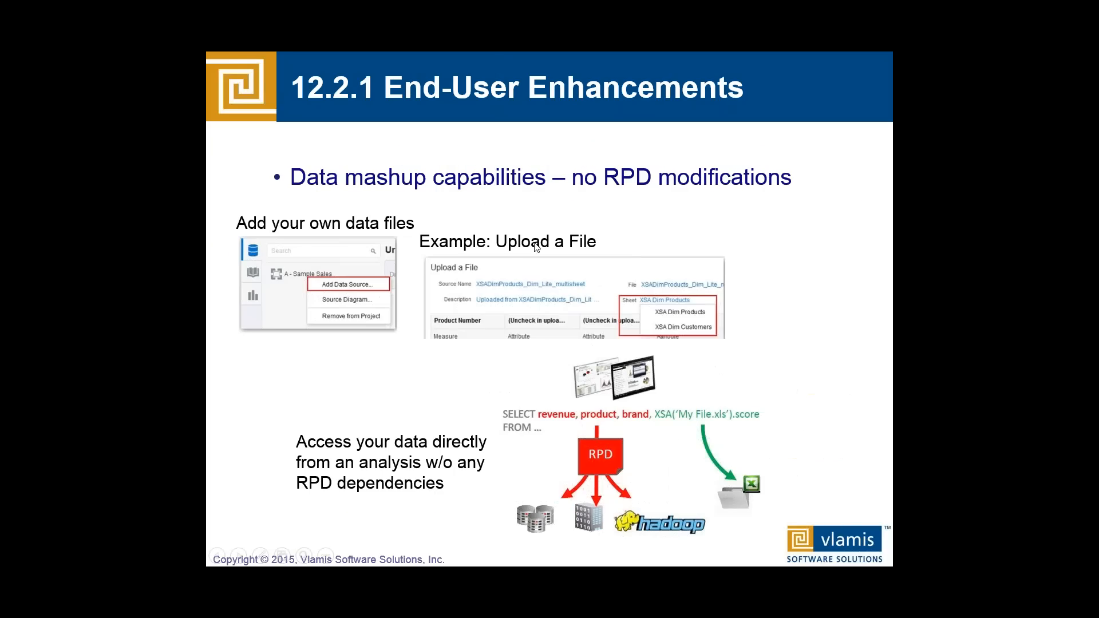
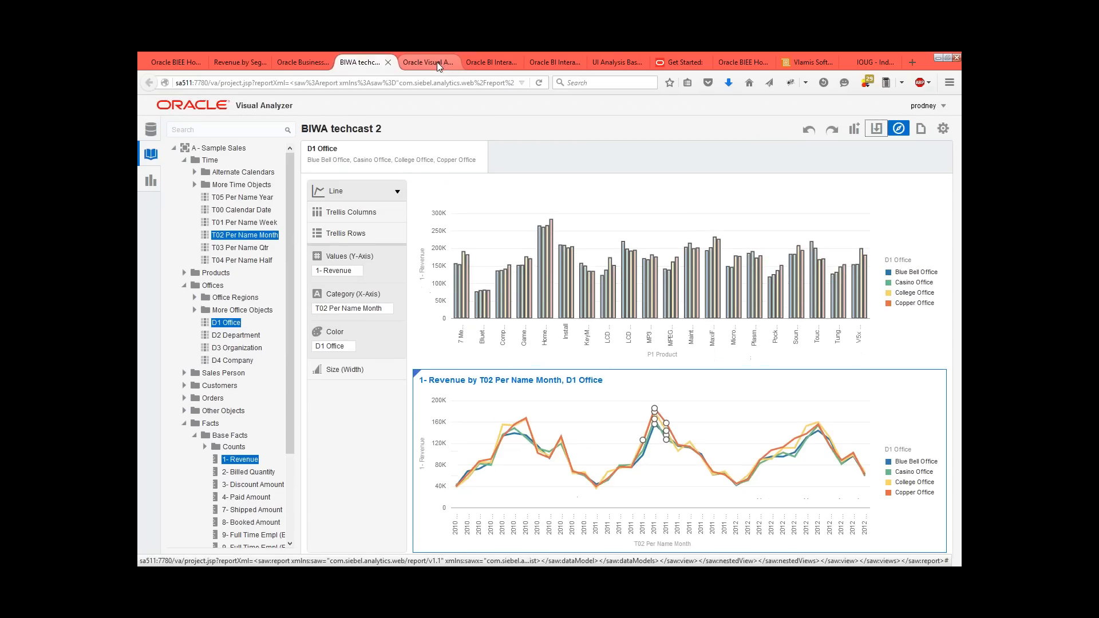
# Step: Create a new Visual Analyzer project from the A - Sample Sales subject area and show it in full screen
pyautogui.click(437, 62)
pyautogui.press('F11')
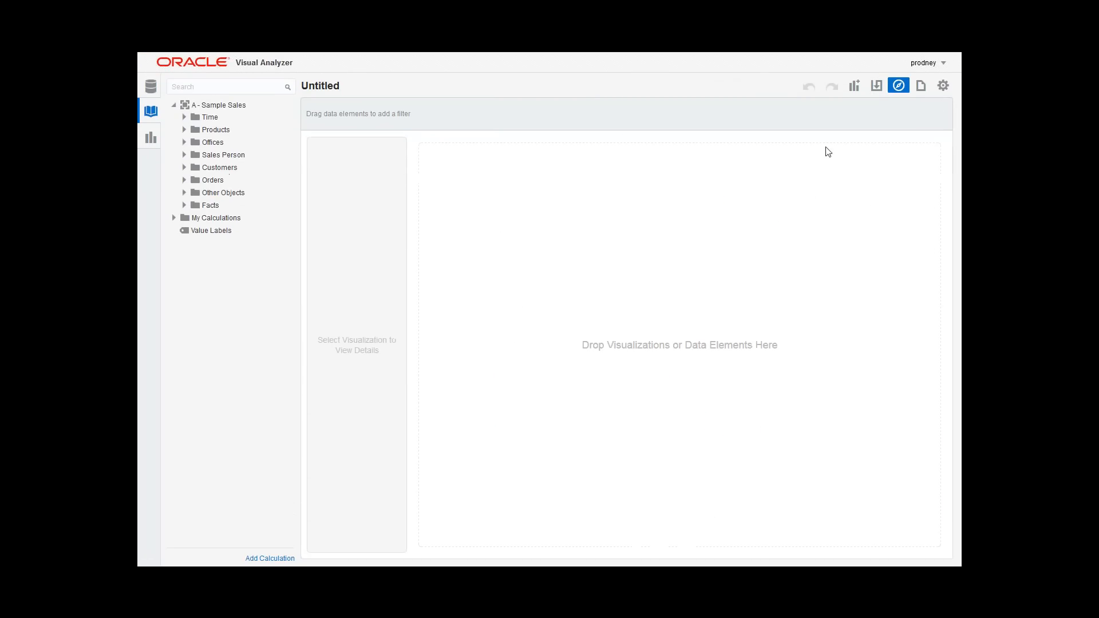
pyautogui.click(920, 87)
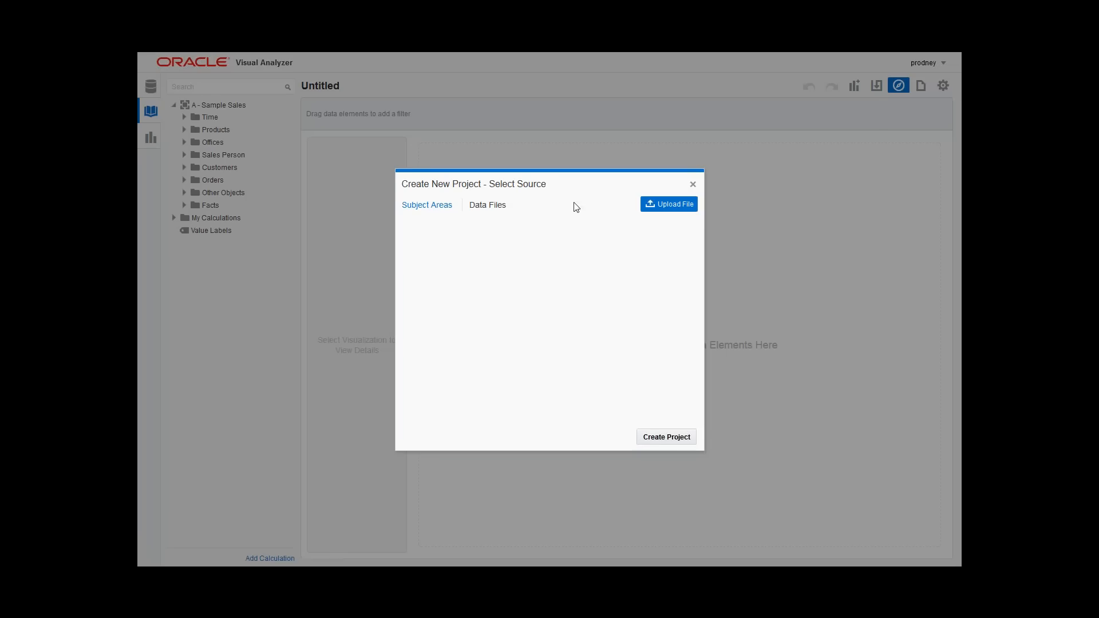
pyautogui.click(433, 256)
pyautogui.click(666, 439)
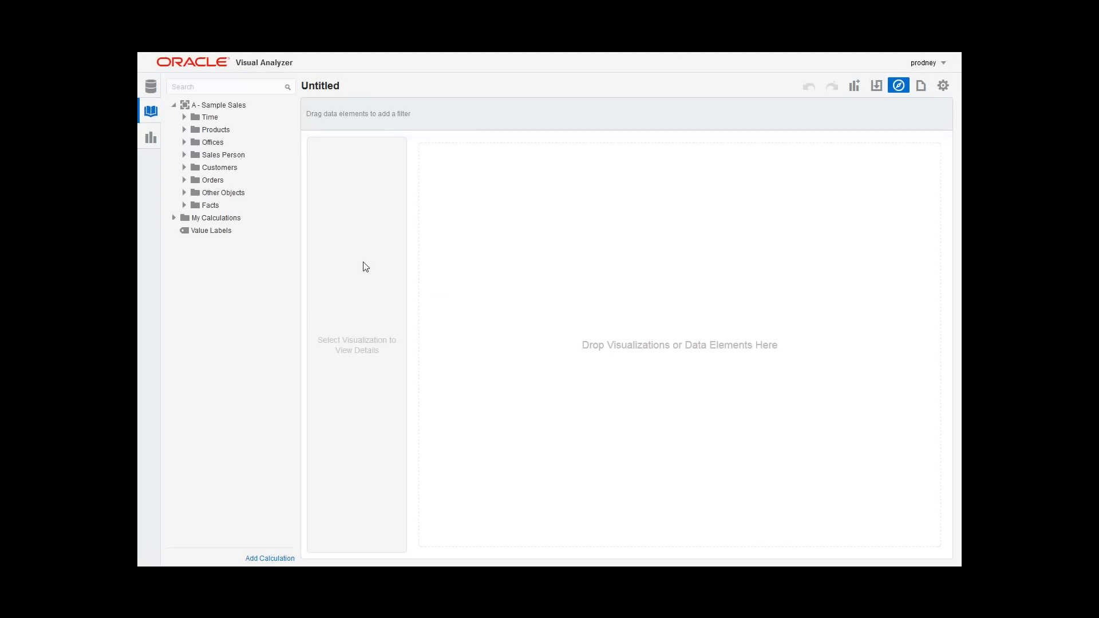
# Step: Create the best visualization from T02 Per Name Month in the Time folder and 1- Revenue in Base Facts
pyautogui.click(192, 169)
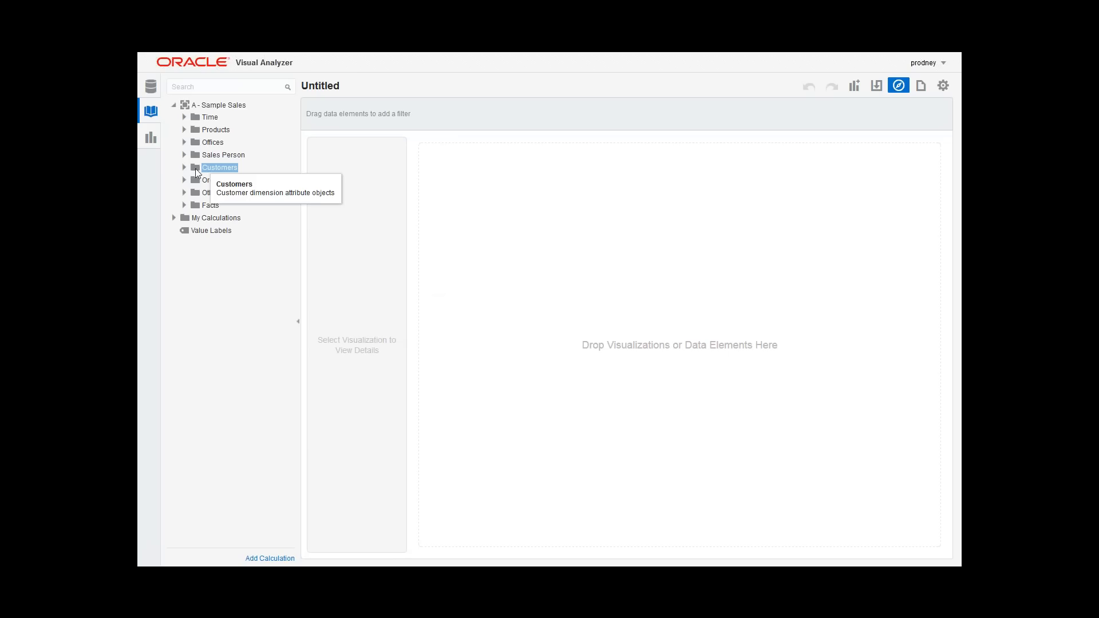
pyautogui.click(194, 182)
pyautogui.click(203, 144)
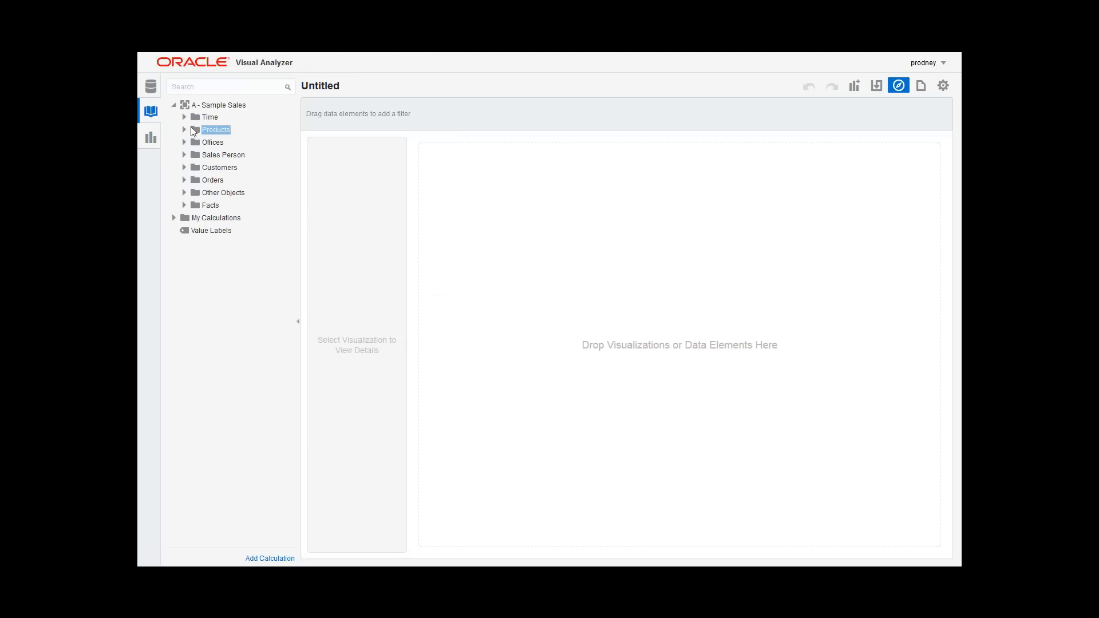
pyautogui.doubleClick(197, 117)
pyautogui.click(231, 194)
pyautogui.keyDown('ctrl'); pyautogui.click(219, 220); pyautogui.keyUp('ctrl')
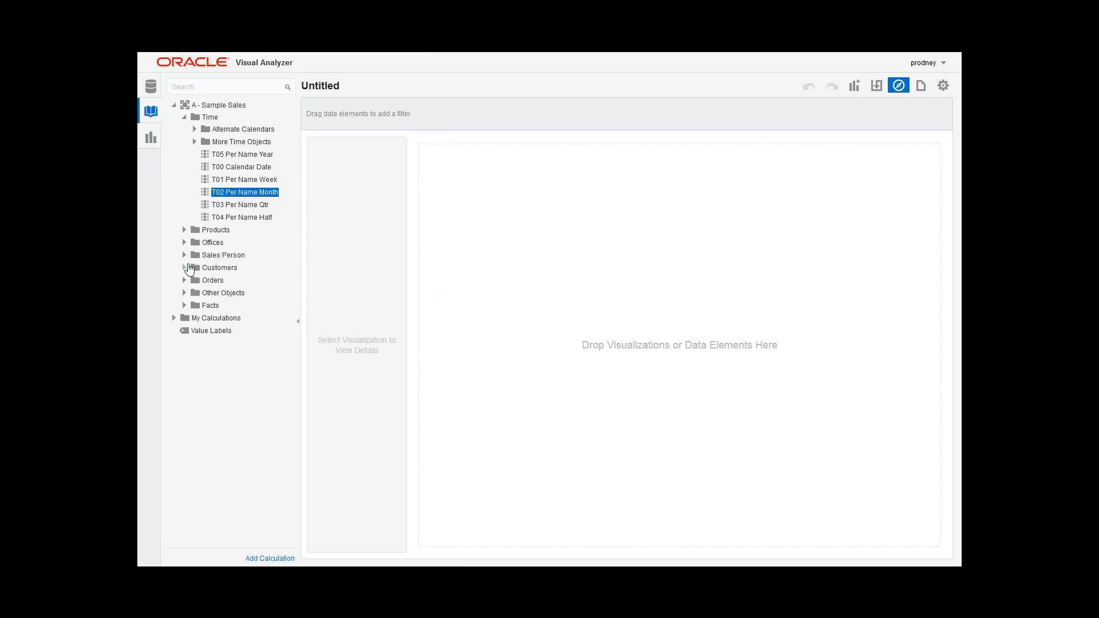
pyautogui.click(192, 306)
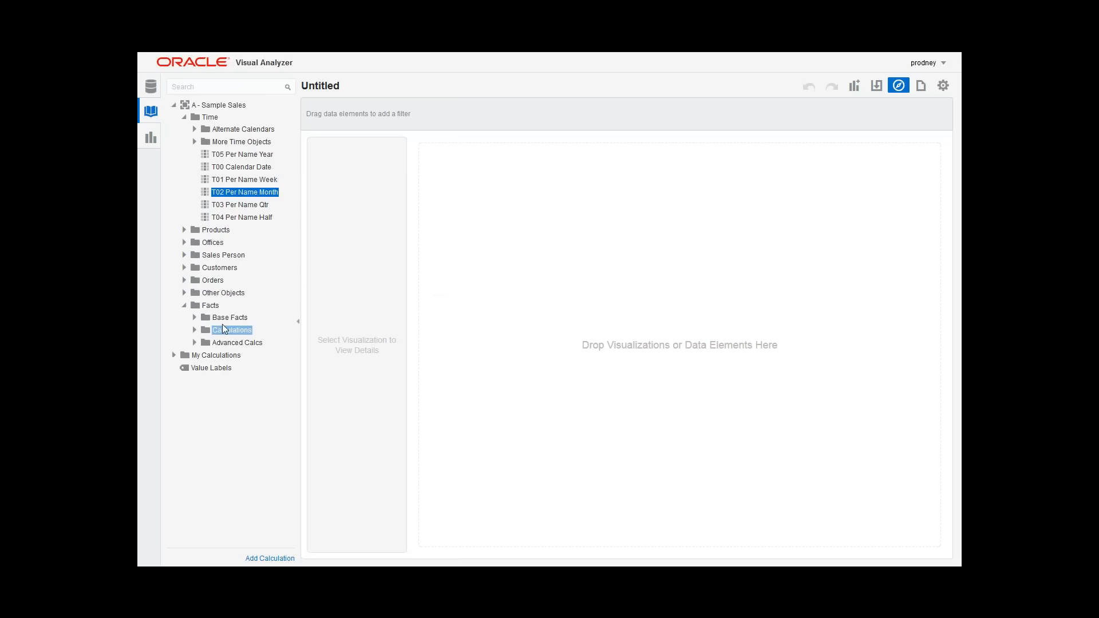
pyautogui.click(195, 318)
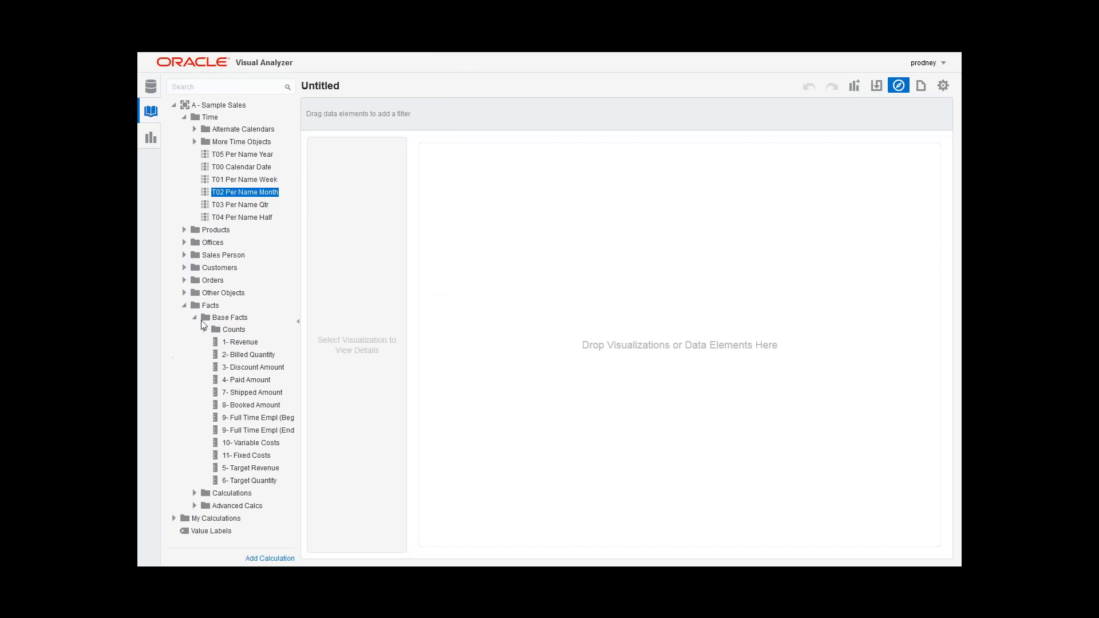
pyautogui.keyDown('ctrl'); pyautogui.click(240, 344); pyautogui.keyUp('ctrl')
pyautogui.rightClick(245, 193)
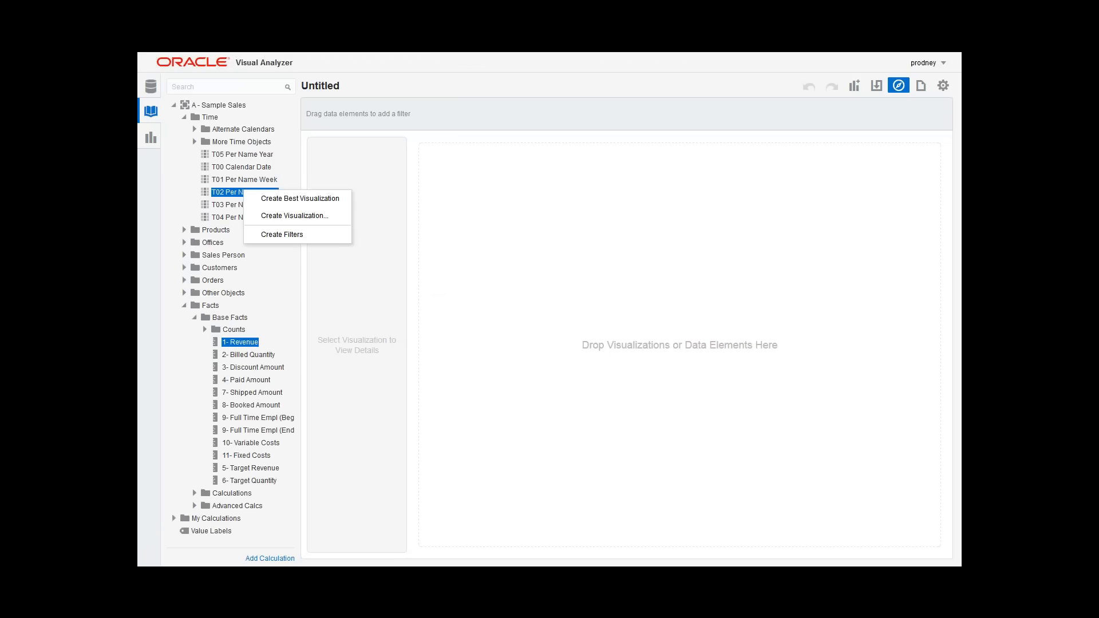
pyautogui.click(269, 198)
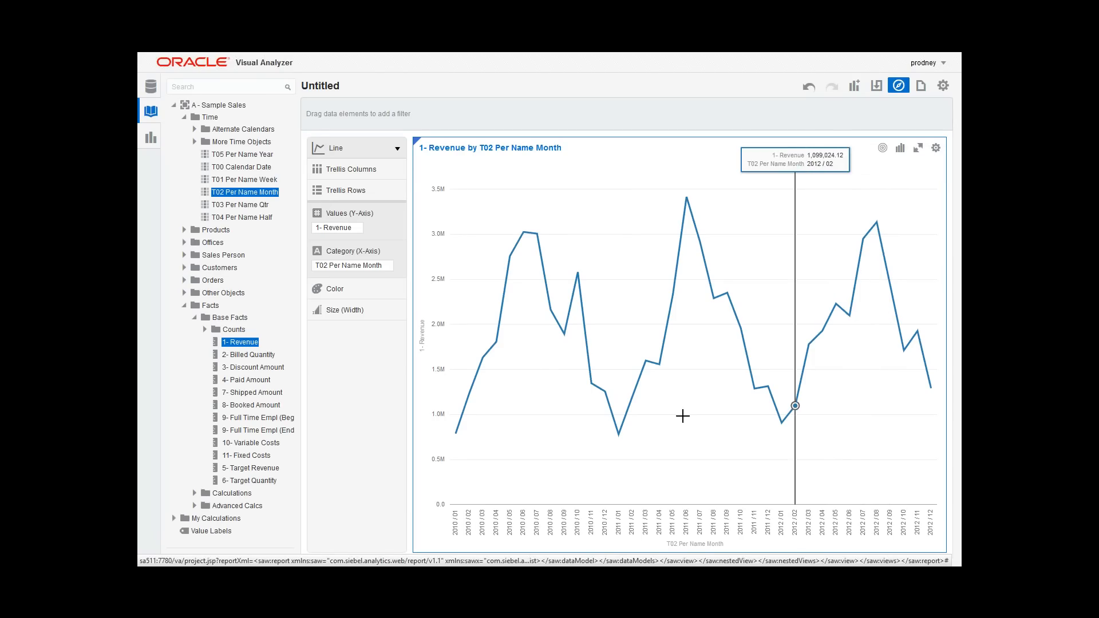
pyautogui.click(182, 386)
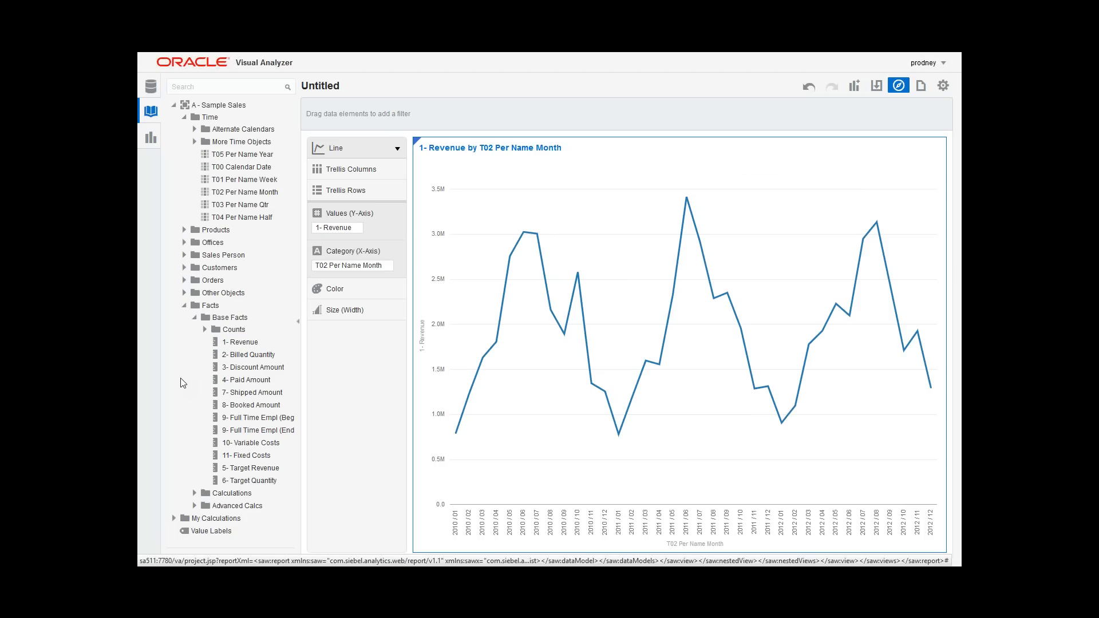
pyautogui.rightClick(191, 189)
pyautogui.click(182, 195)
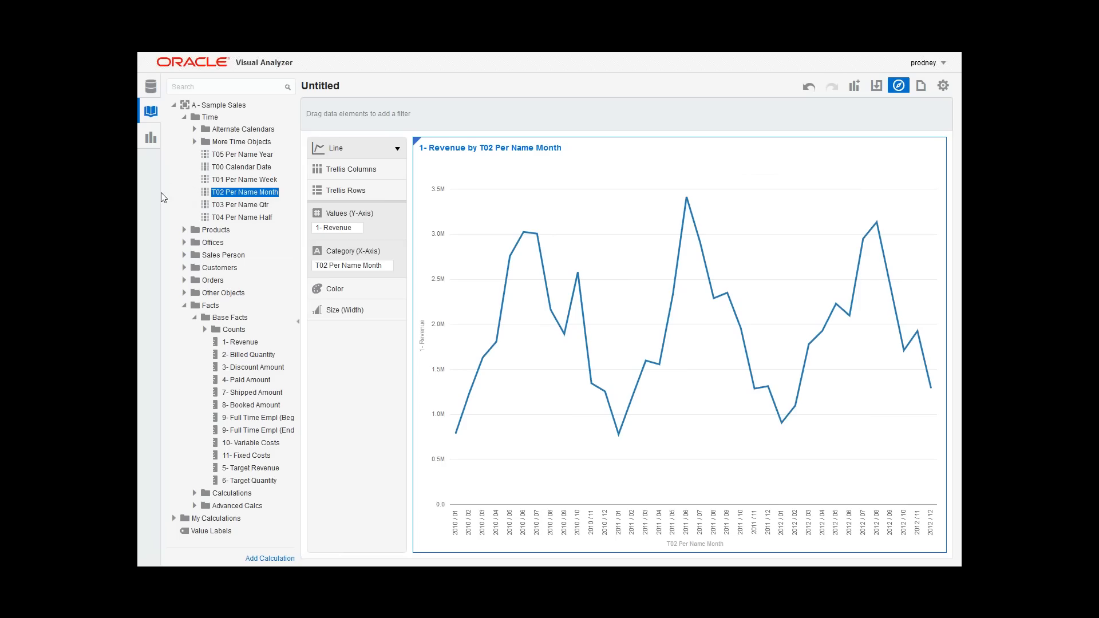
# Step: Add a data source to the project by uploading the file A1 Sesonality.xlsx
pyautogui.click(173, 105)
pyautogui.click(184, 105)
pyautogui.rightClick(185, 105)
pyautogui.click(197, 134)
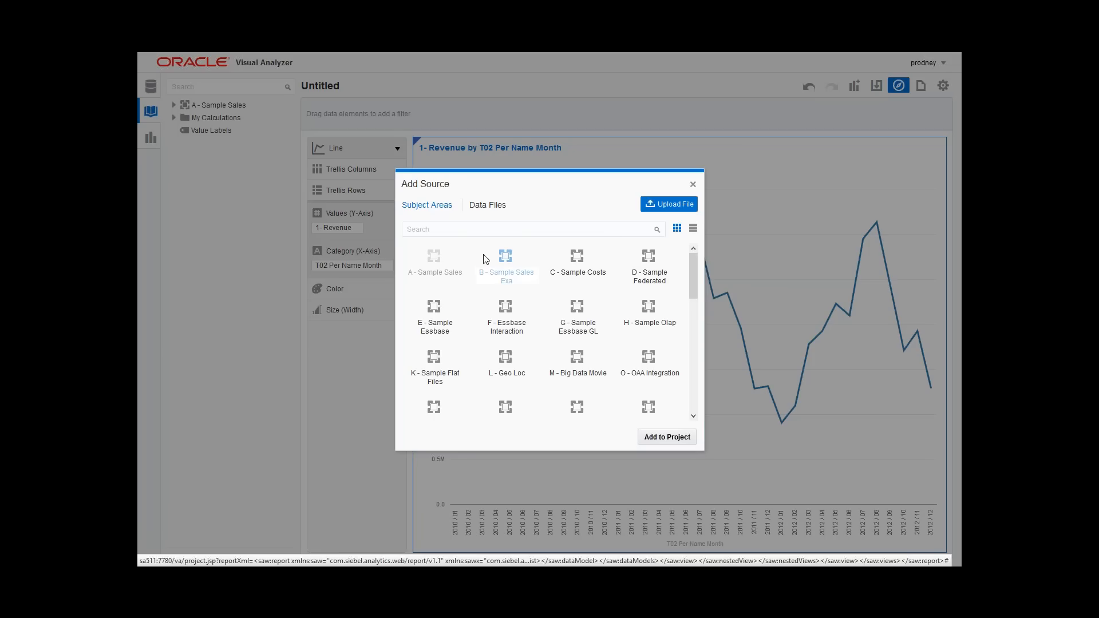
pyautogui.click(653, 202)
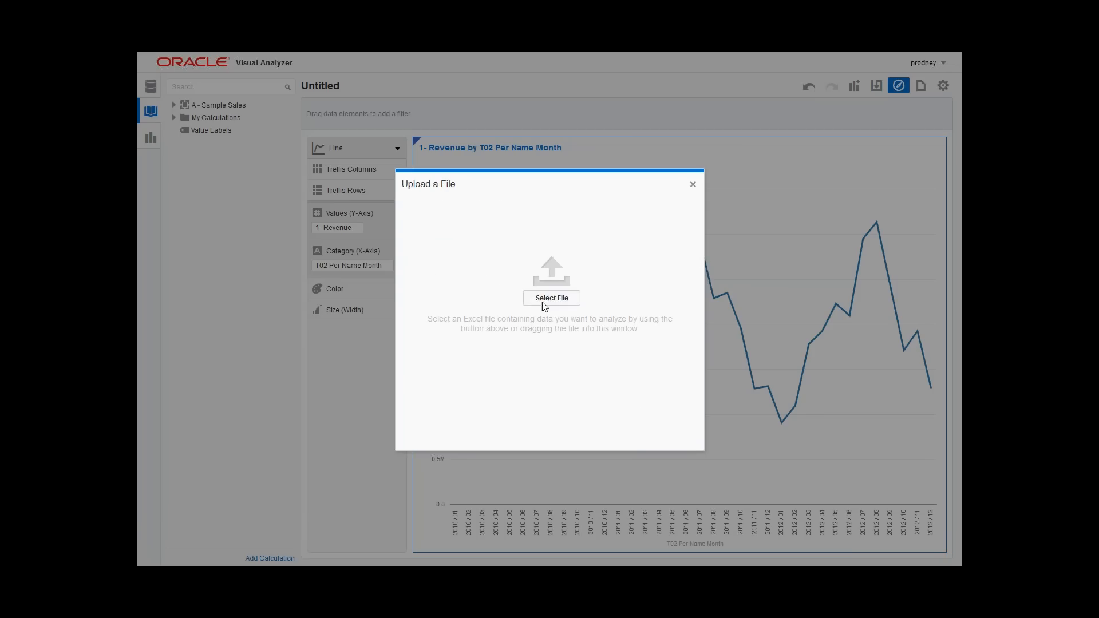
pyautogui.click(548, 299)
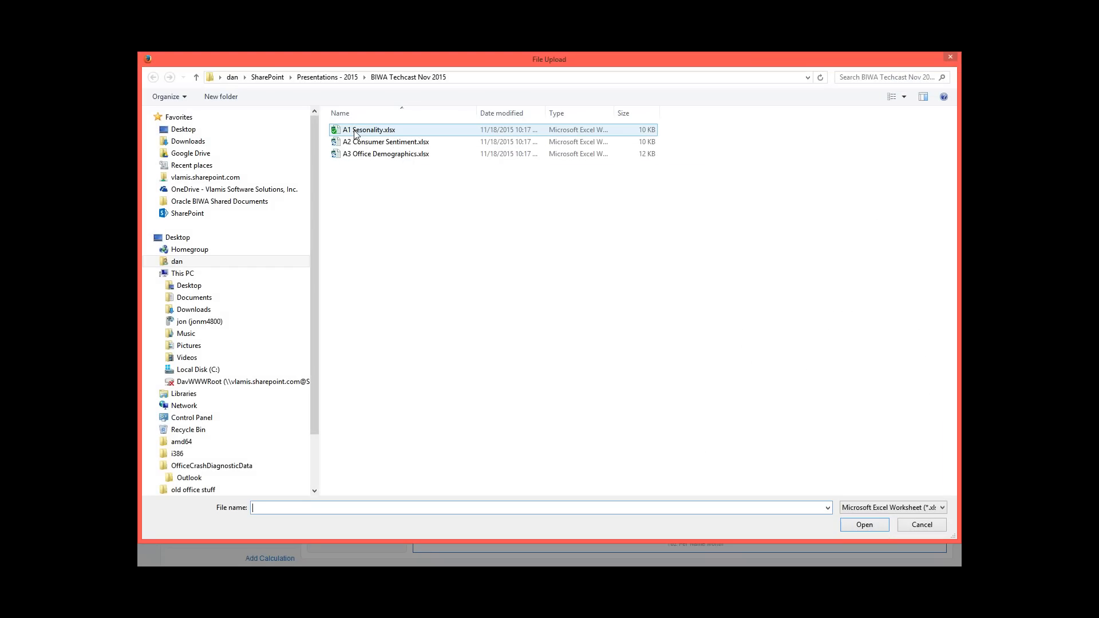
pyautogui.click(355, 132)
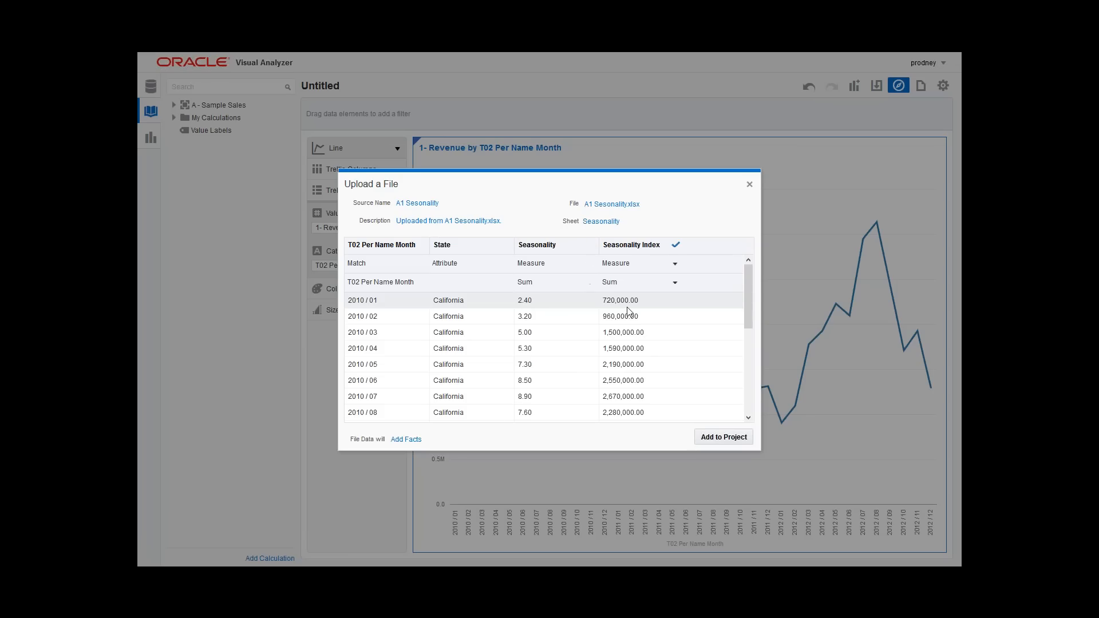
# Step: Review the uploaded rows and add A1 Sesonality to the project, replacing the existing source of the same name
pyautogui.click(746, 304)
pyautogui.moveTo(747, 306); pyautogui.dragTo(718, 285)
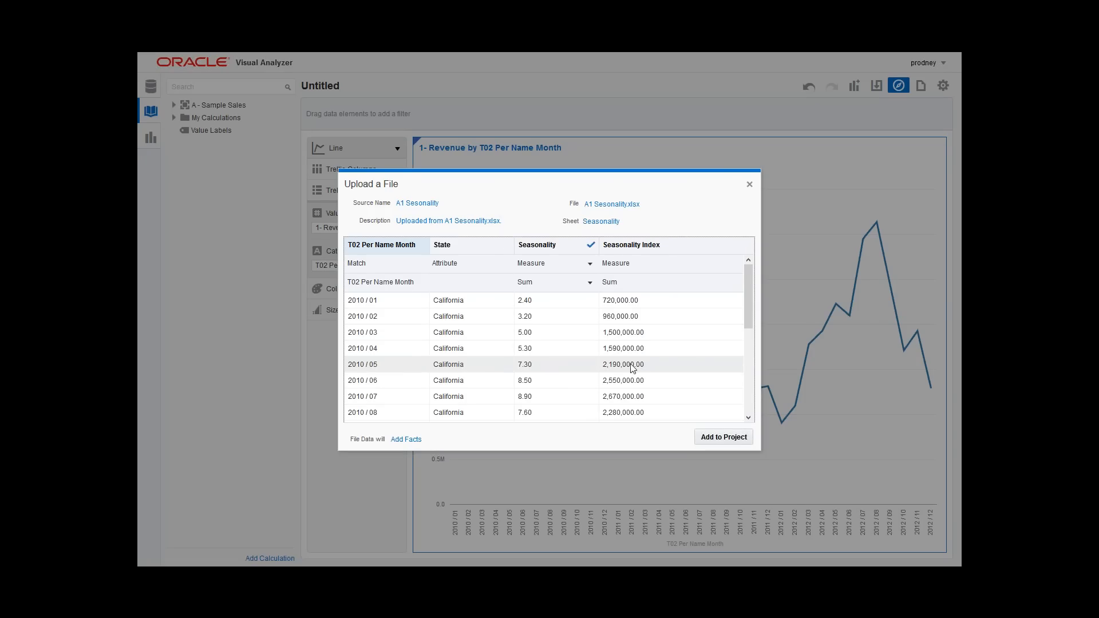
pyautogui.click(713, 440)
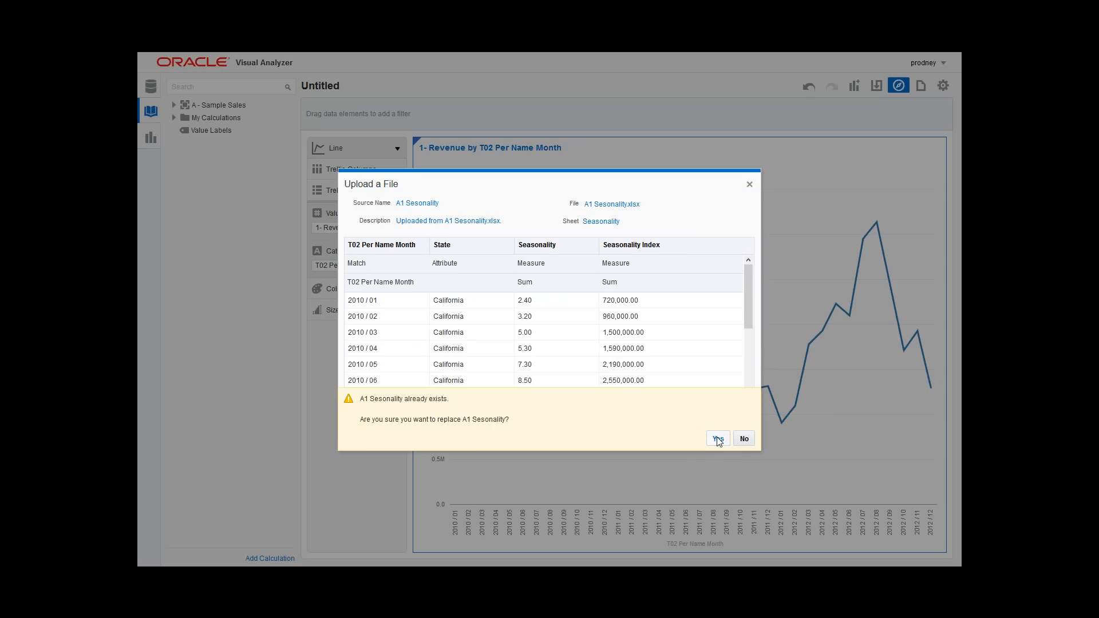
pyautogui.click(718, 439)
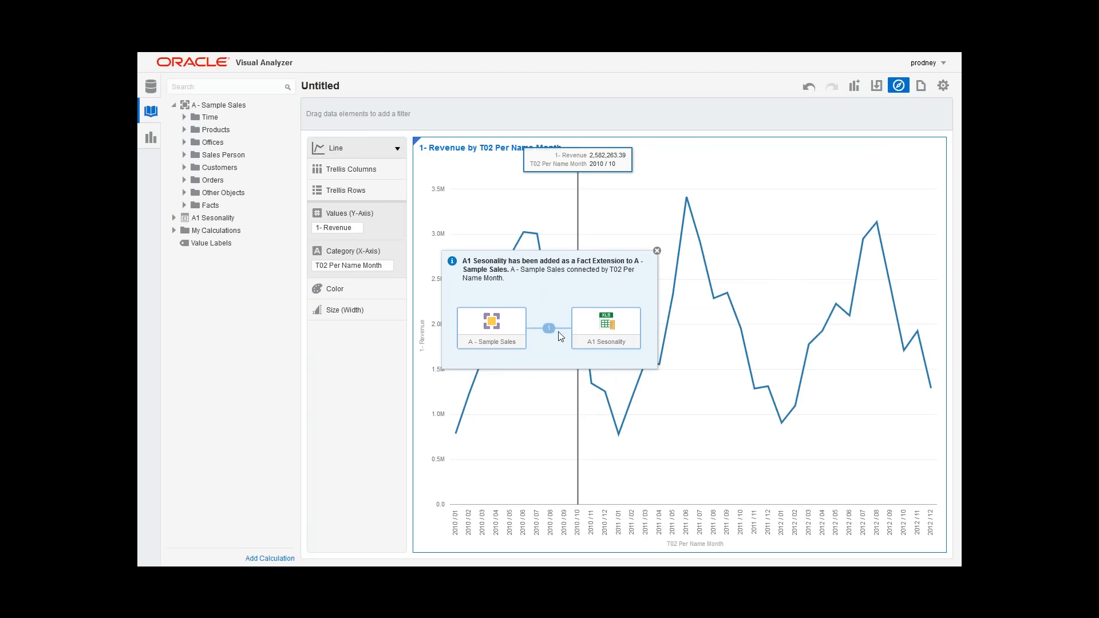
# Step: Inspect the connection between A - Sample Sales and A1 Sesonality in the source diagram, and close it
pyautogui.moveTo(548, 329)
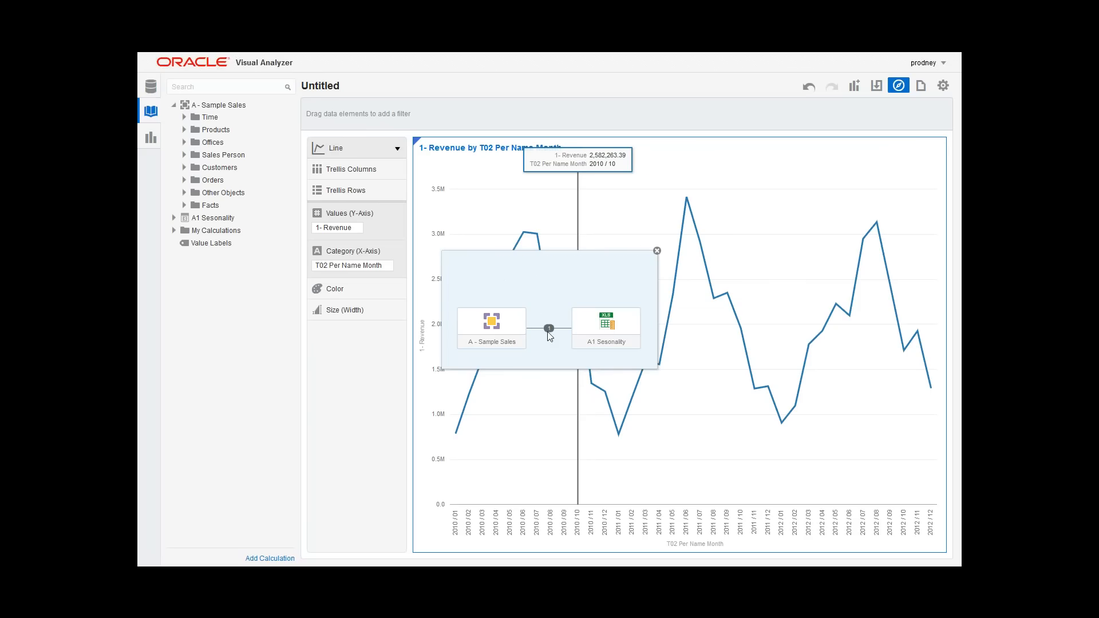
pyautogui.moveTo(549, 290)
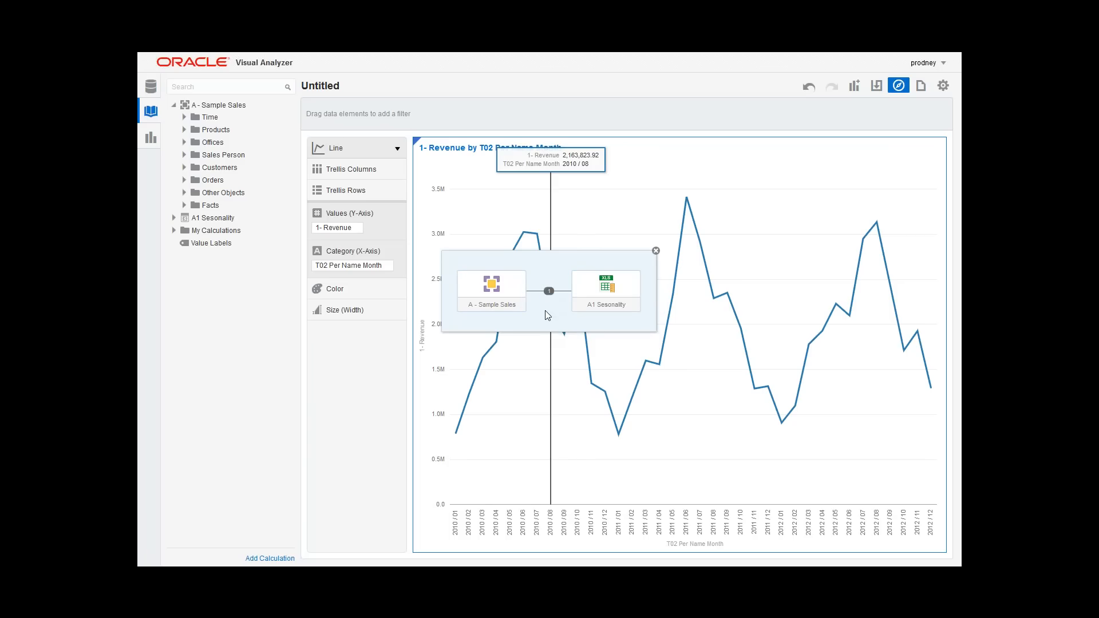
pyautogui.click(656, 250)
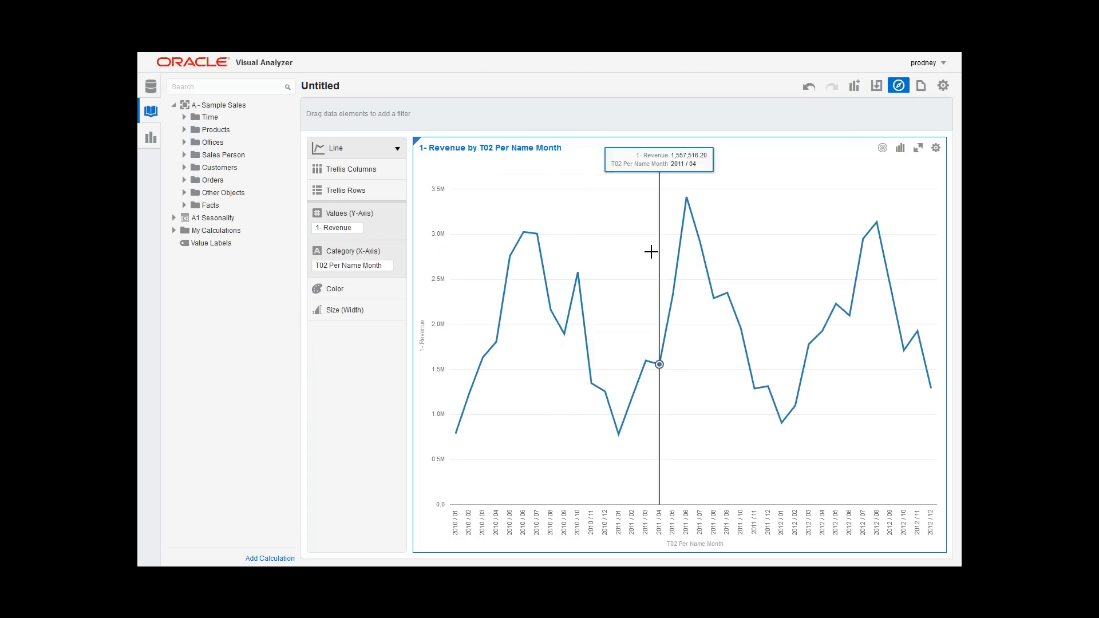
# Step: Add Seasonality Index from A1 Sesonality to the line chart's Values (Y-Axis) beside 1- Revenue
pyautogui.click(174, 219)
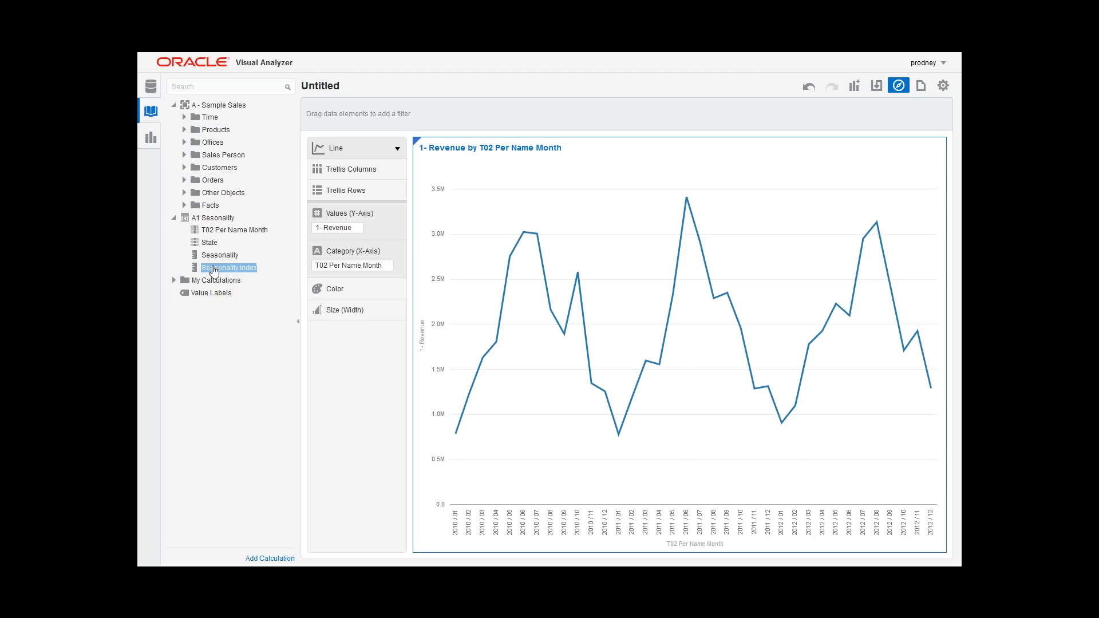
pyautogui.moveTo(214, 269); pyautogui.dragTo(377, 228)
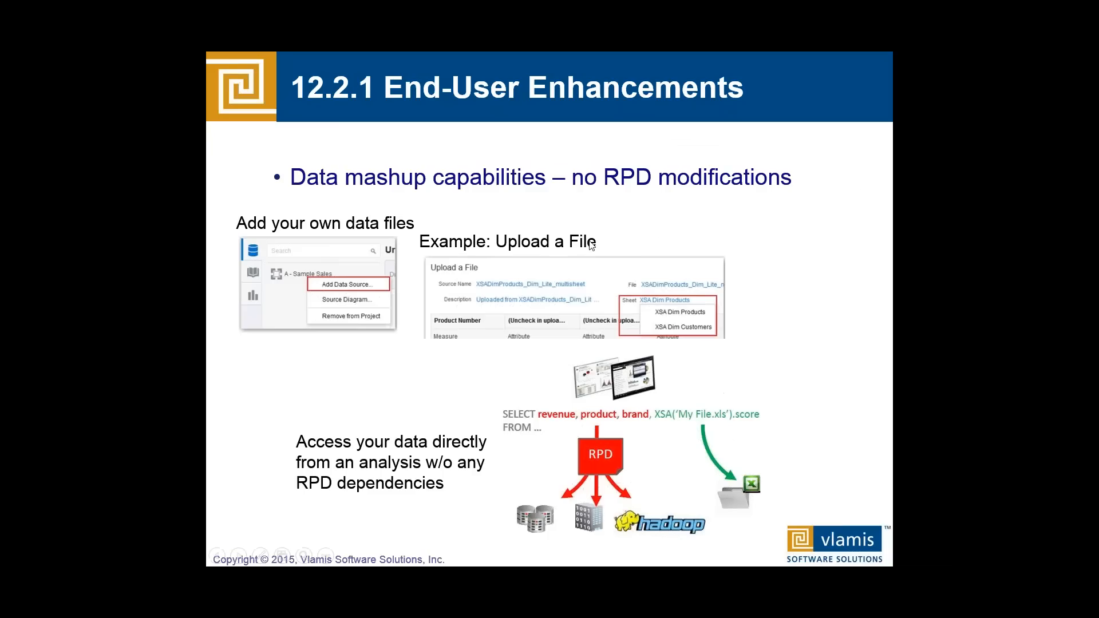
pyautogui.click(527, 194)
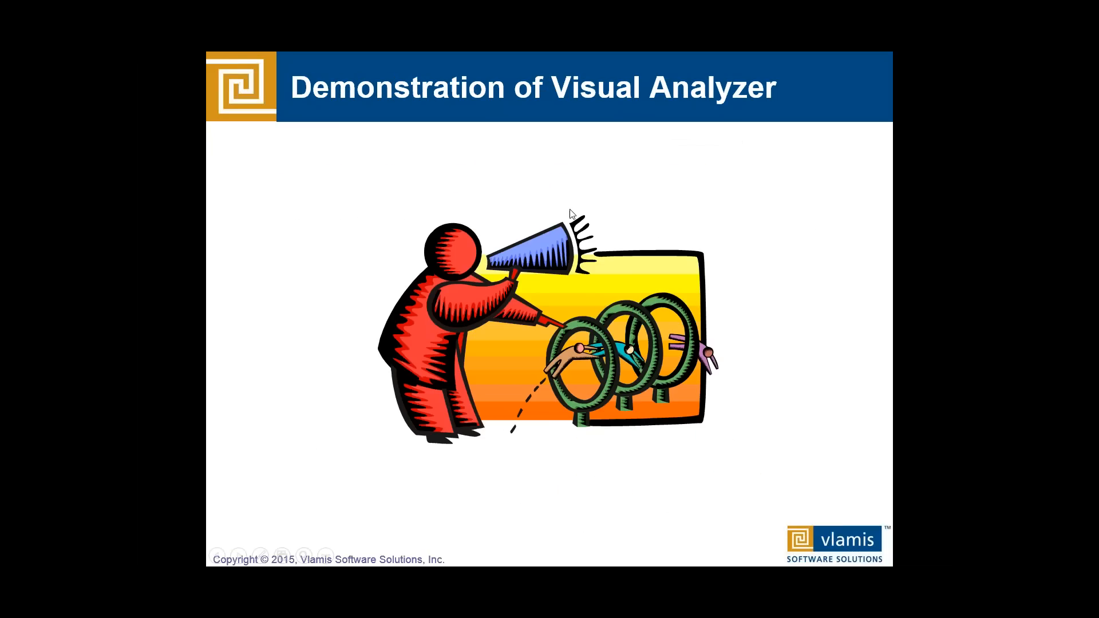
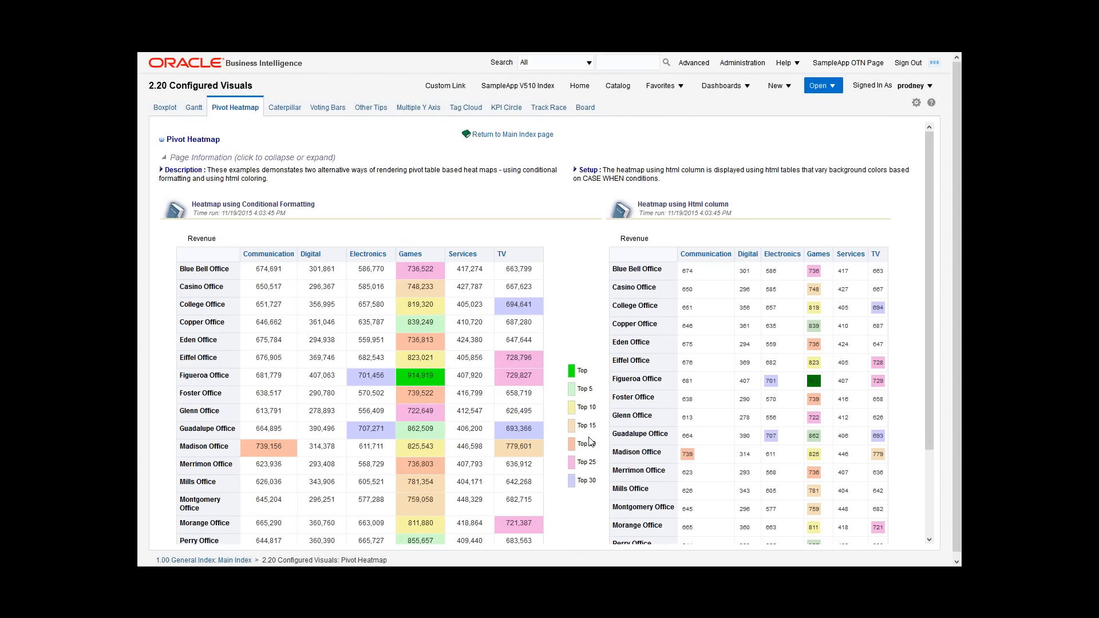
# Step: Check the two pivot heatmaps, and open the recent analysis Heatmap using Conditional Formatting with Heat Matrix for editing
pyautogui.scroll(-2, 590, 441)
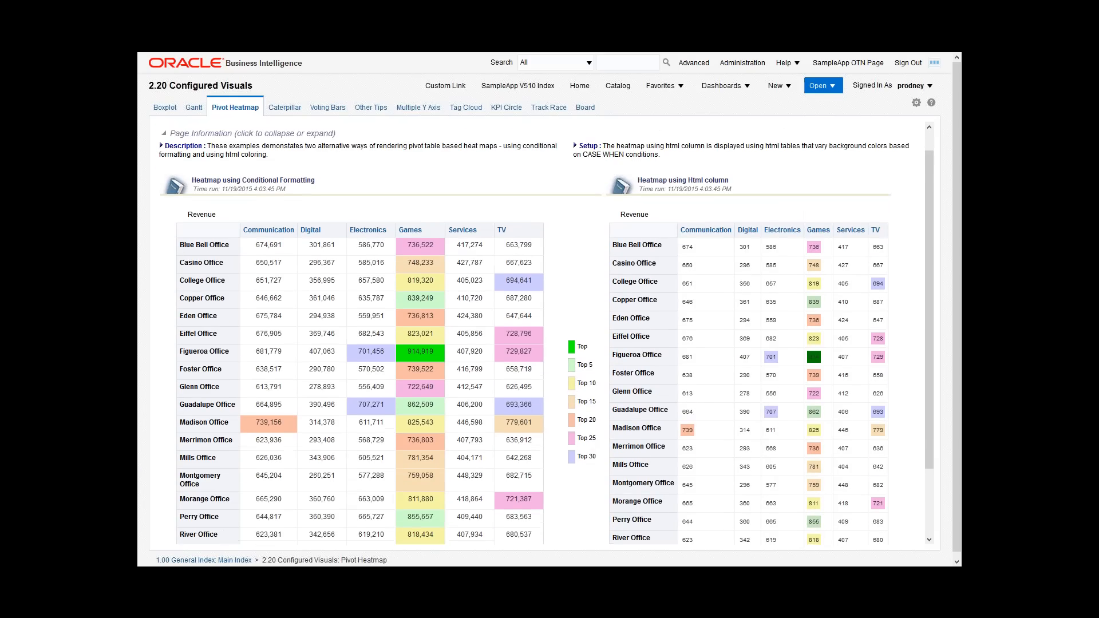
pyautogui.scroll(2, 546, 405)
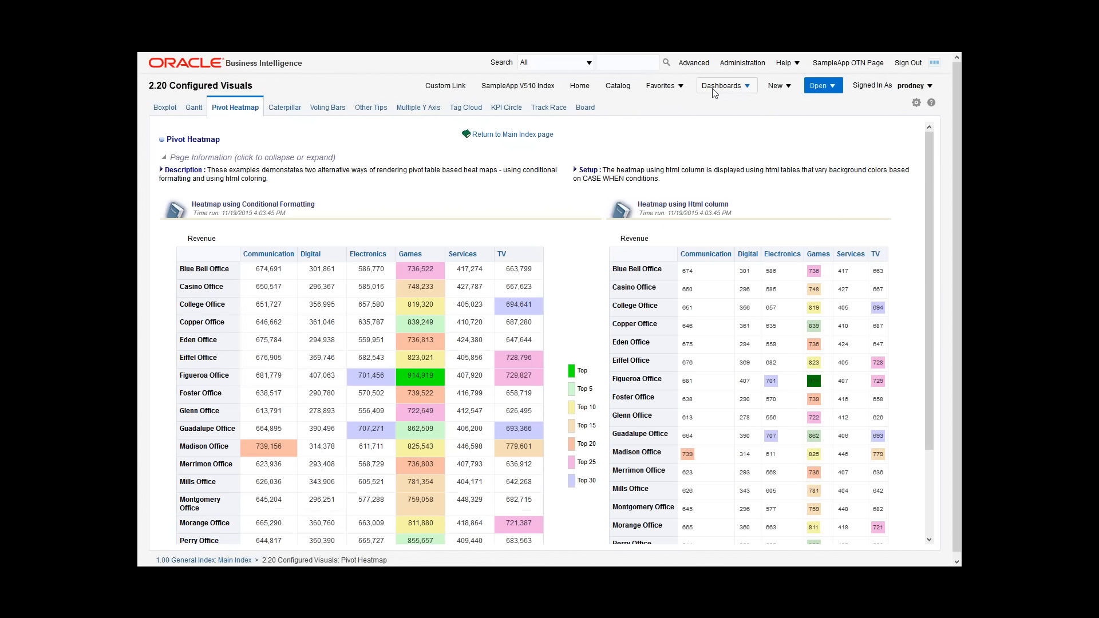
pyautogui.click(714, 91)
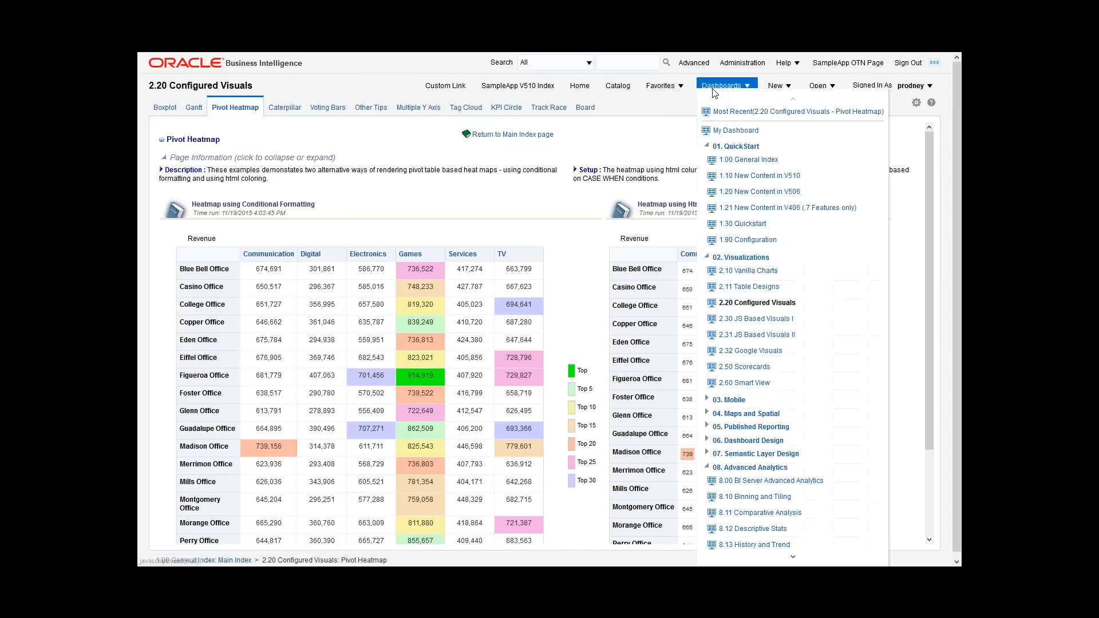
pyautogui.click(816, 87)
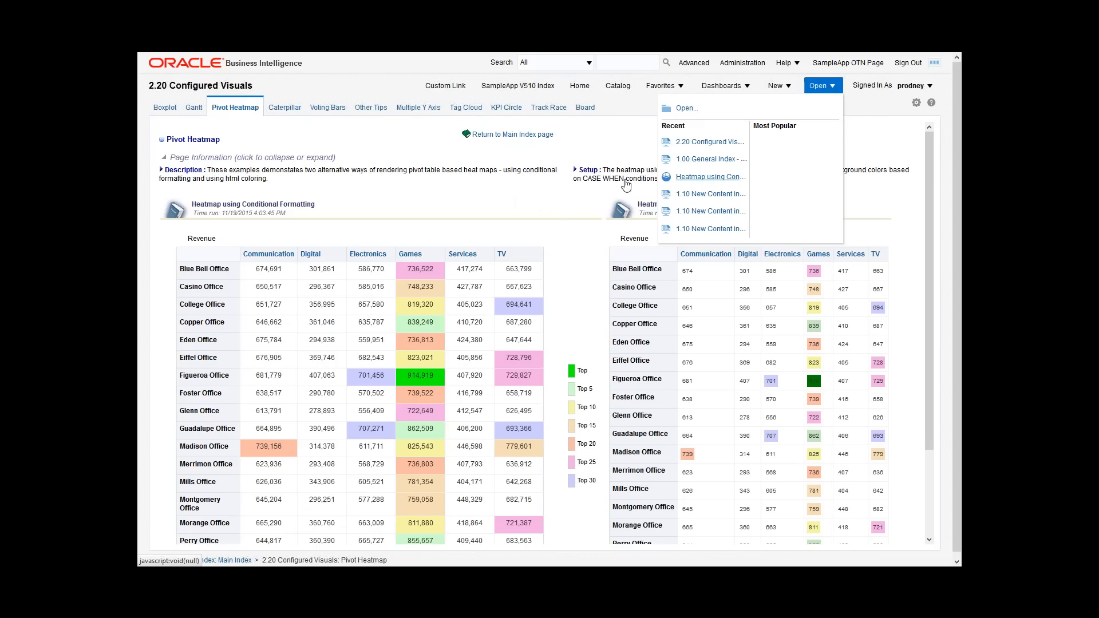
pyautogui.click(503, 215)
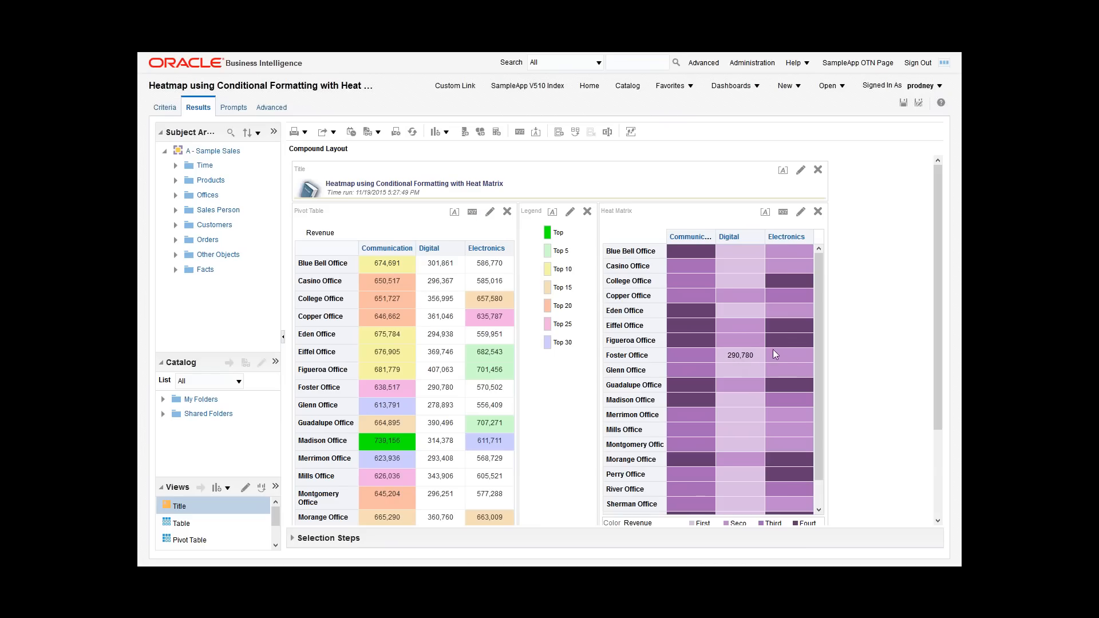
# Step: Open the Heat Matrix view for editing and set its bins to Decile (10)
pyautogui.moveTo(818, 320); pyautogui.dragTo(816, 338)
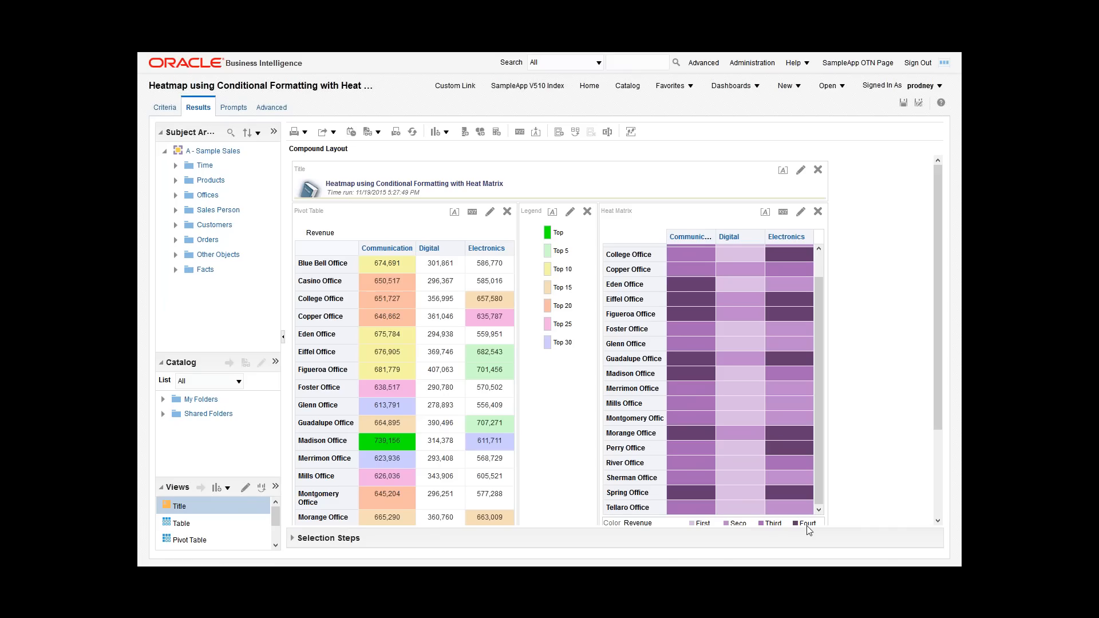
pyautogui.click(801, 214)
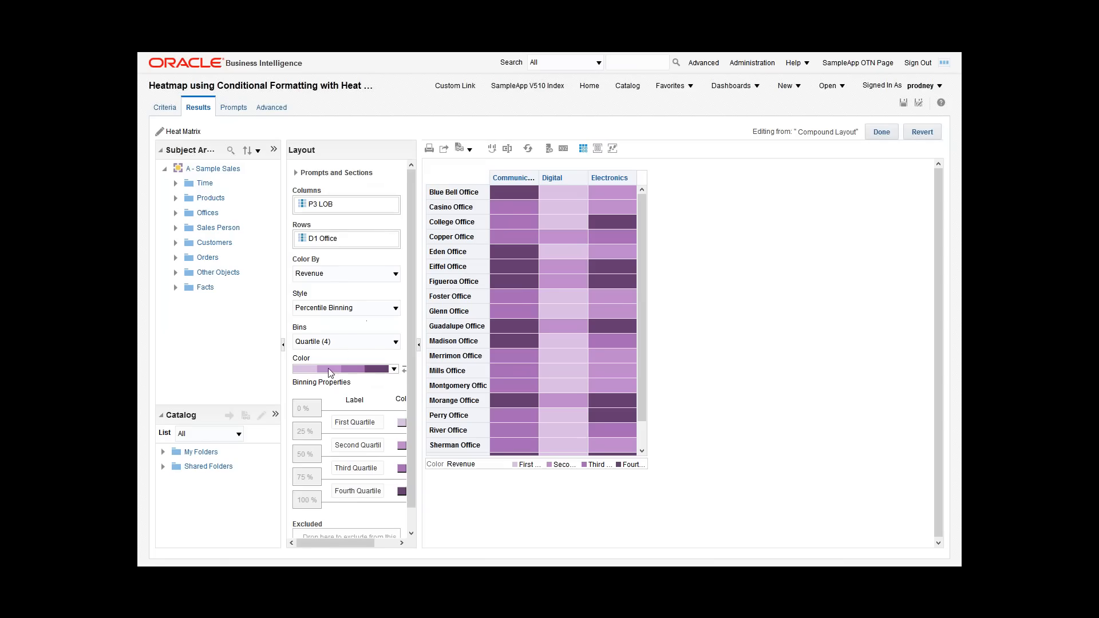
pyautogui.click(394, 370)
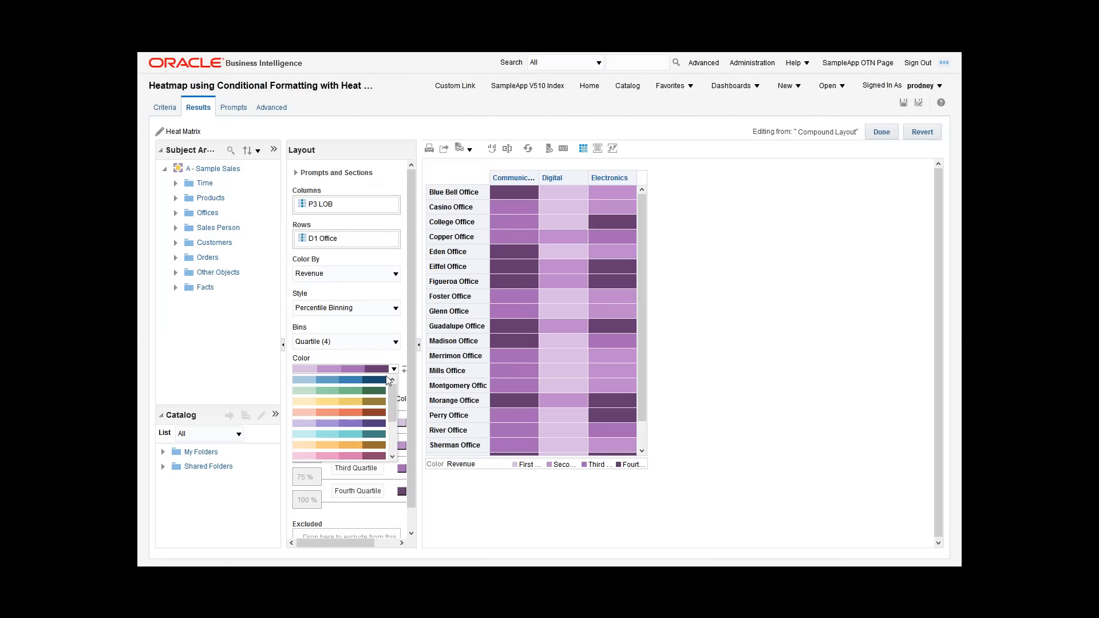
pyautogui.click(342, 348)
pyautogui.click(319, 424)
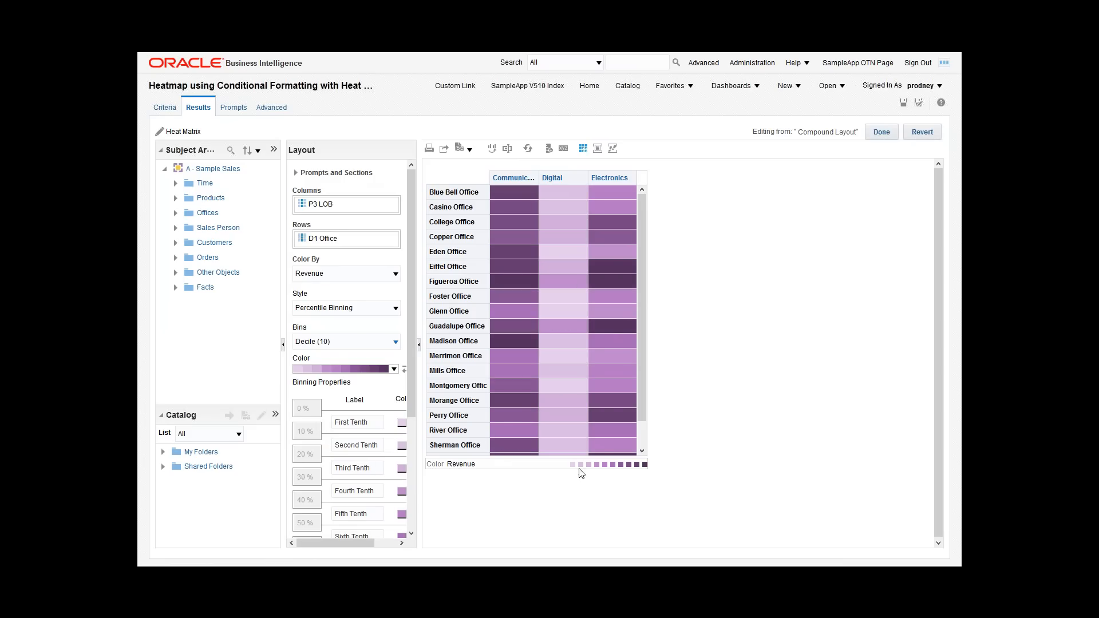
# Step: Review the binning properties and the Third Tenth color choices, and finish editing the Heat Matrix view
pyautogui.scroll(-5, 382, 488)
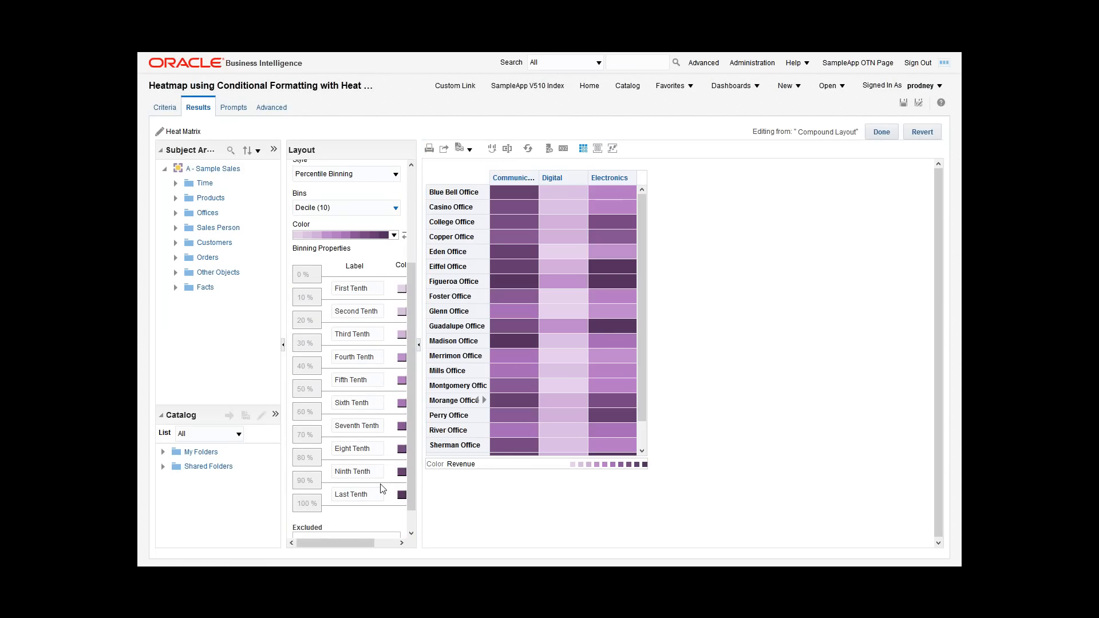
pyautogui.moveTo(330, 543); pyautogui.dragTo(347, 545)
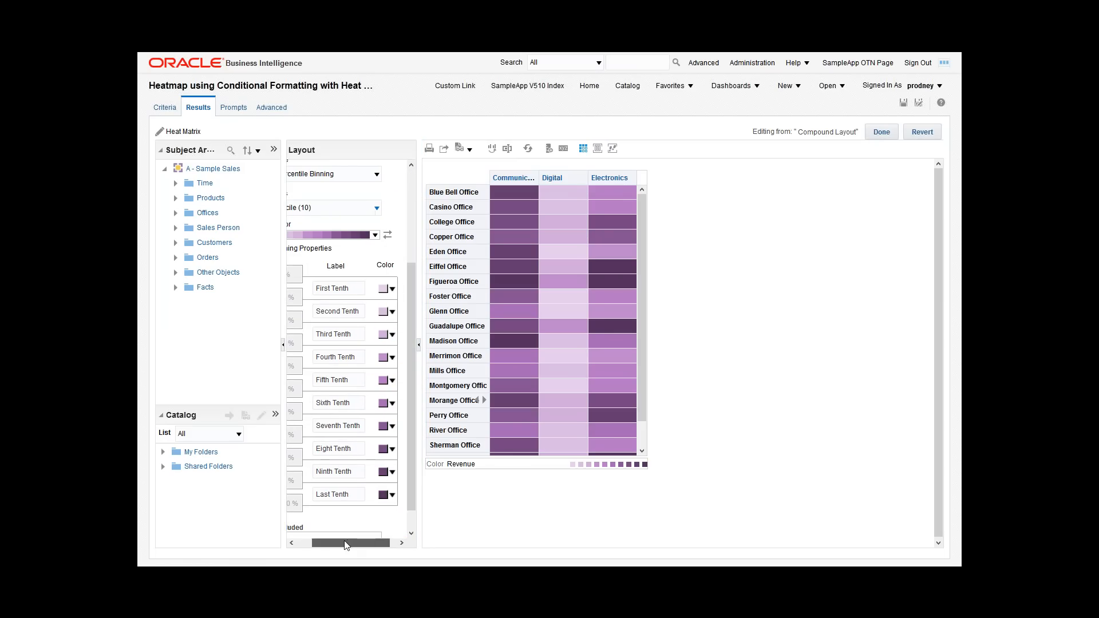
pyautogui.click(393, 334)
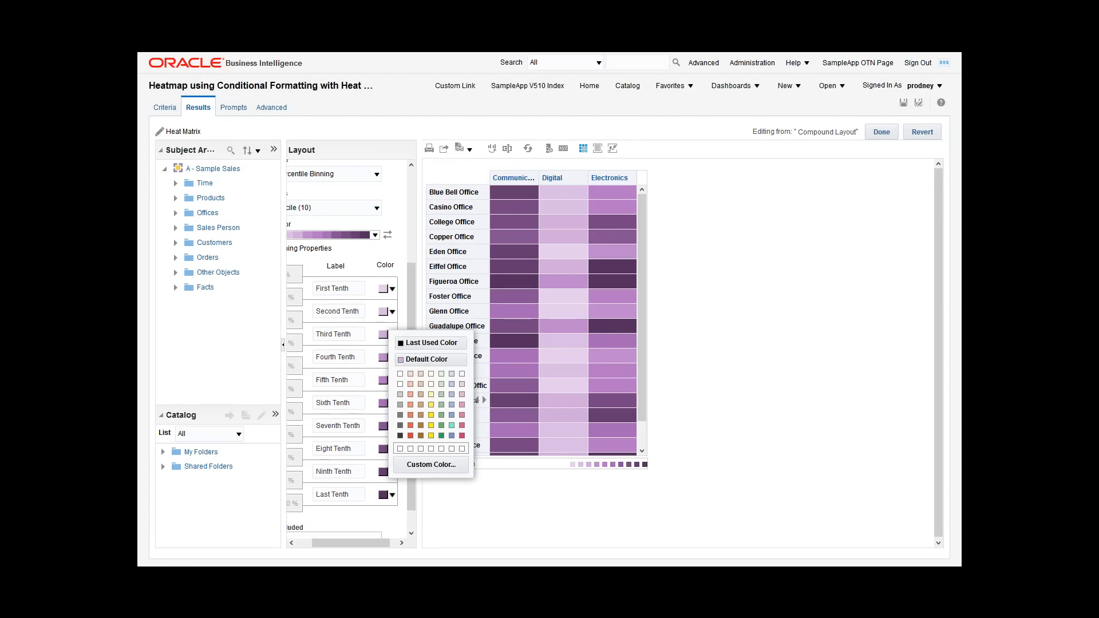
pyautogui.click(326, 528)
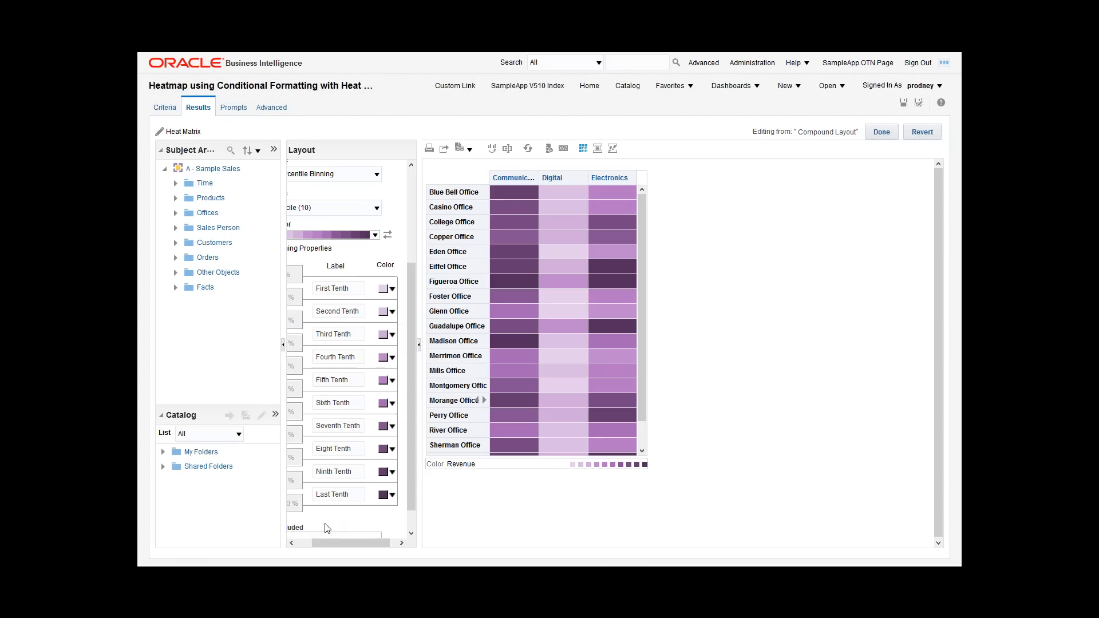
pyautogui.moveTo(349, 542); pyautogui.dragTo(333, 543)
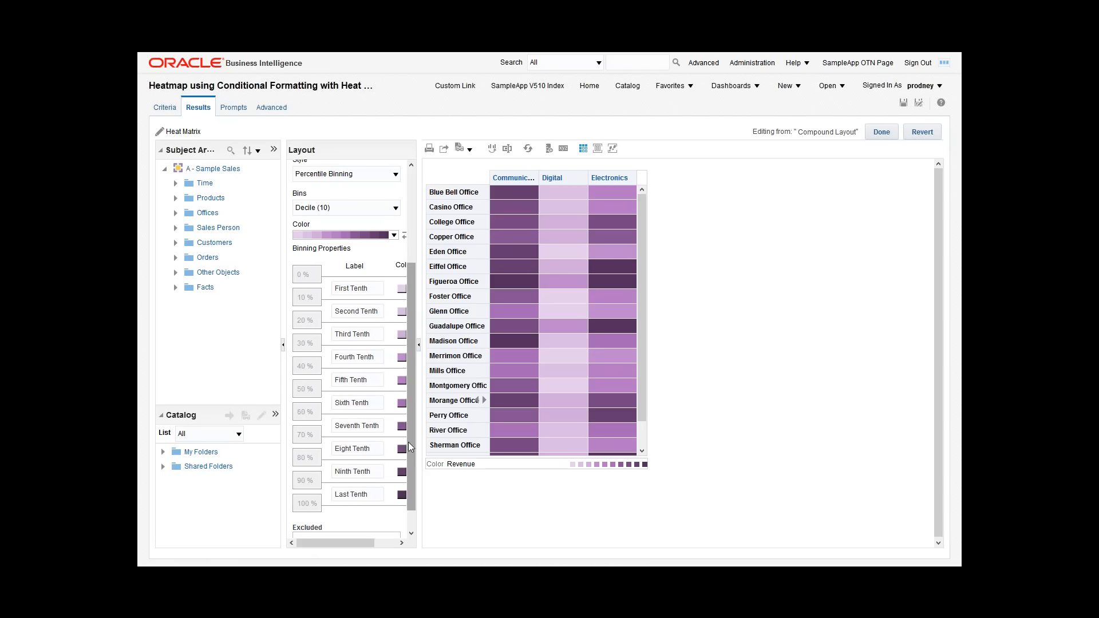
pyautogui.moveTo(410, 441); pyautogui.dragTo(412, 461)
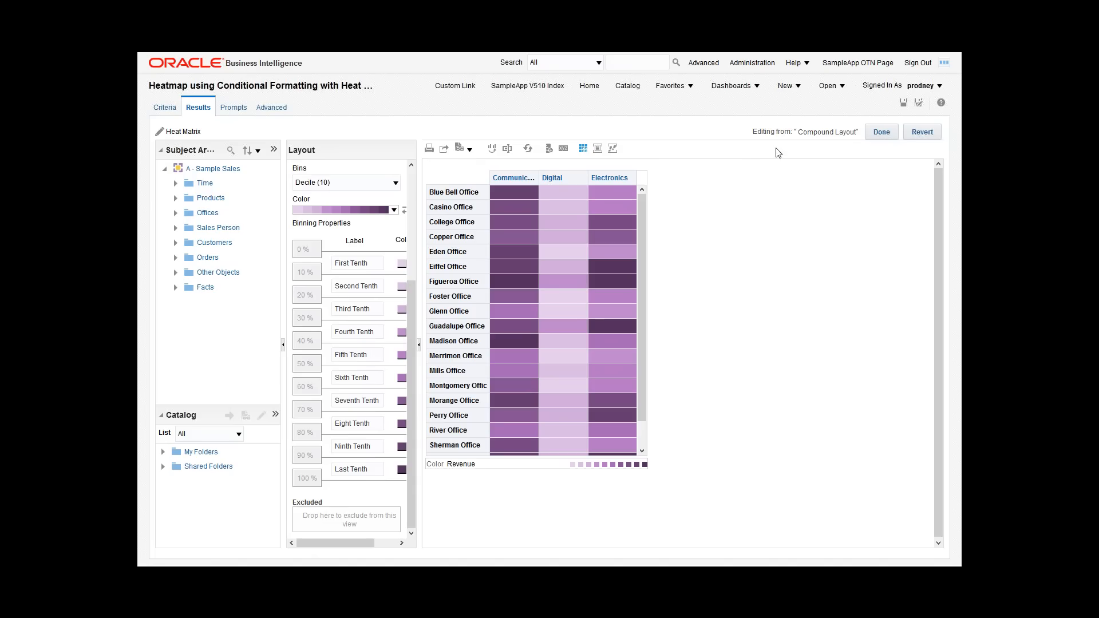
pyautogui.click(881, 133)
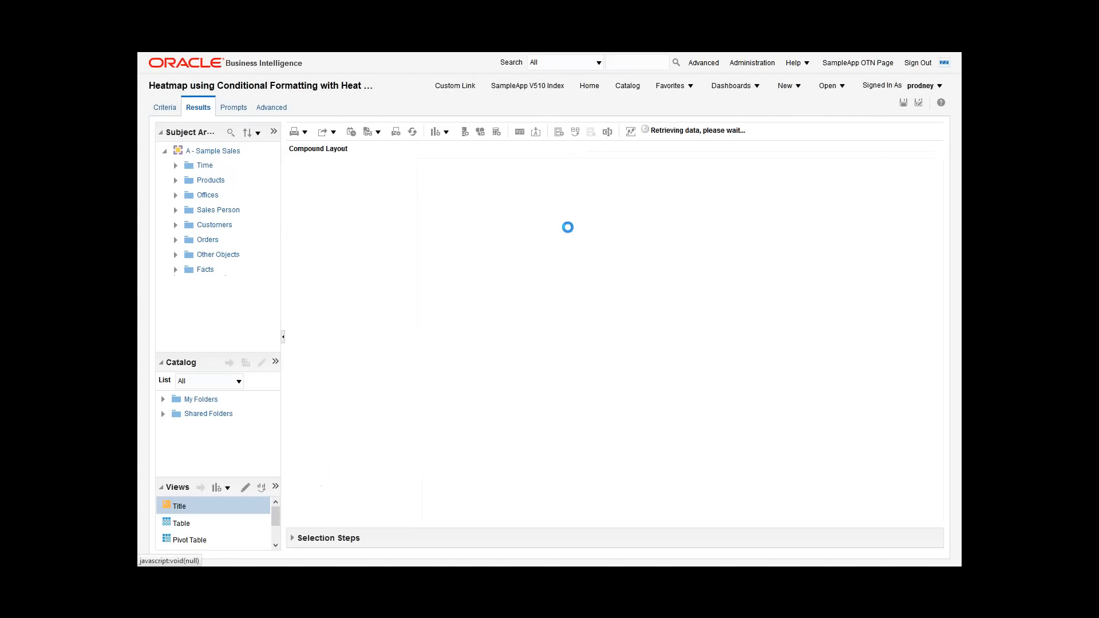
pyautogui.click(446, 133)
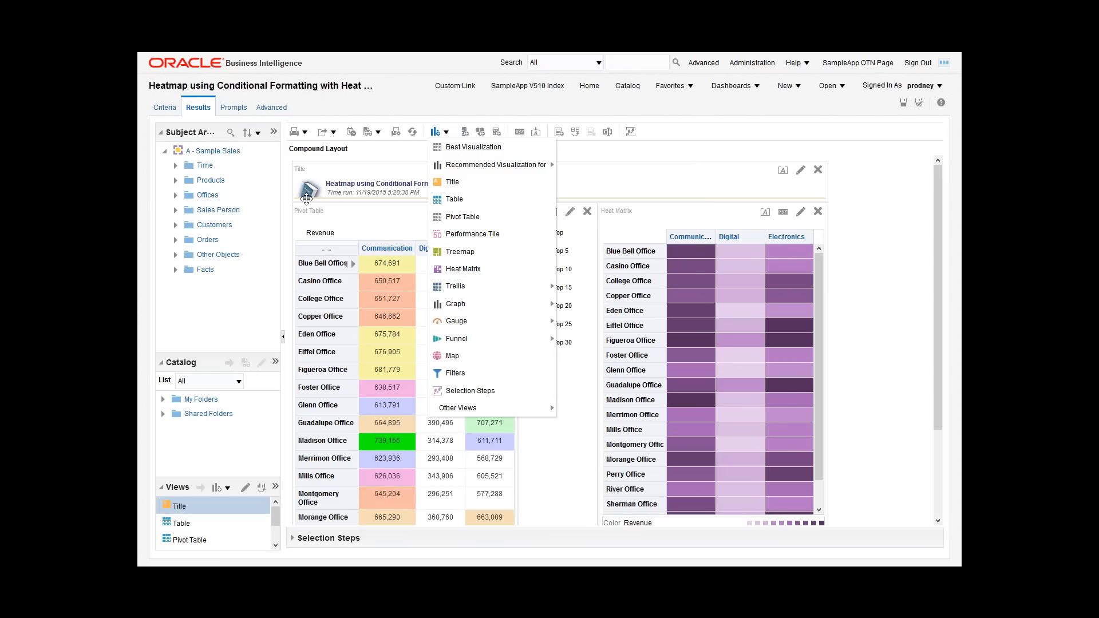
pyautogui.click(346, 110)
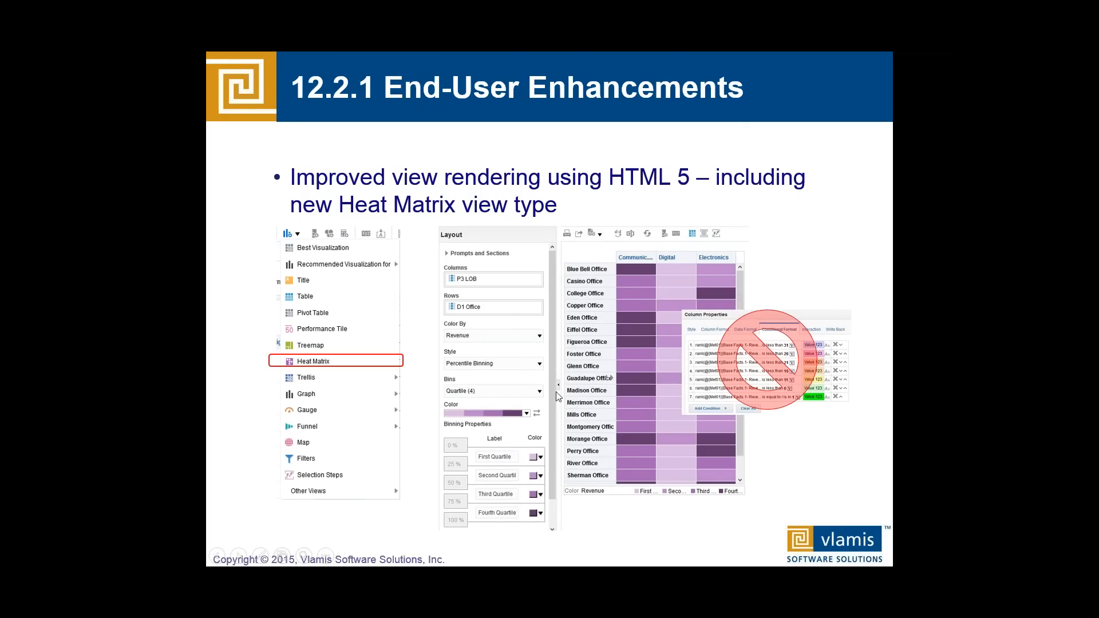
pyautogui.click(625, 402)
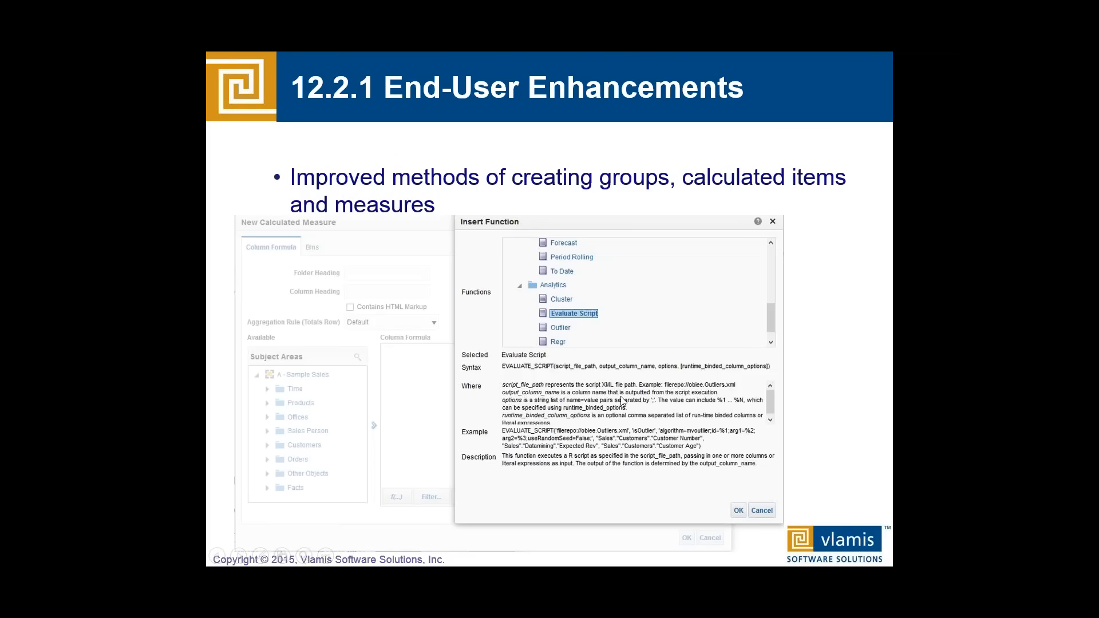